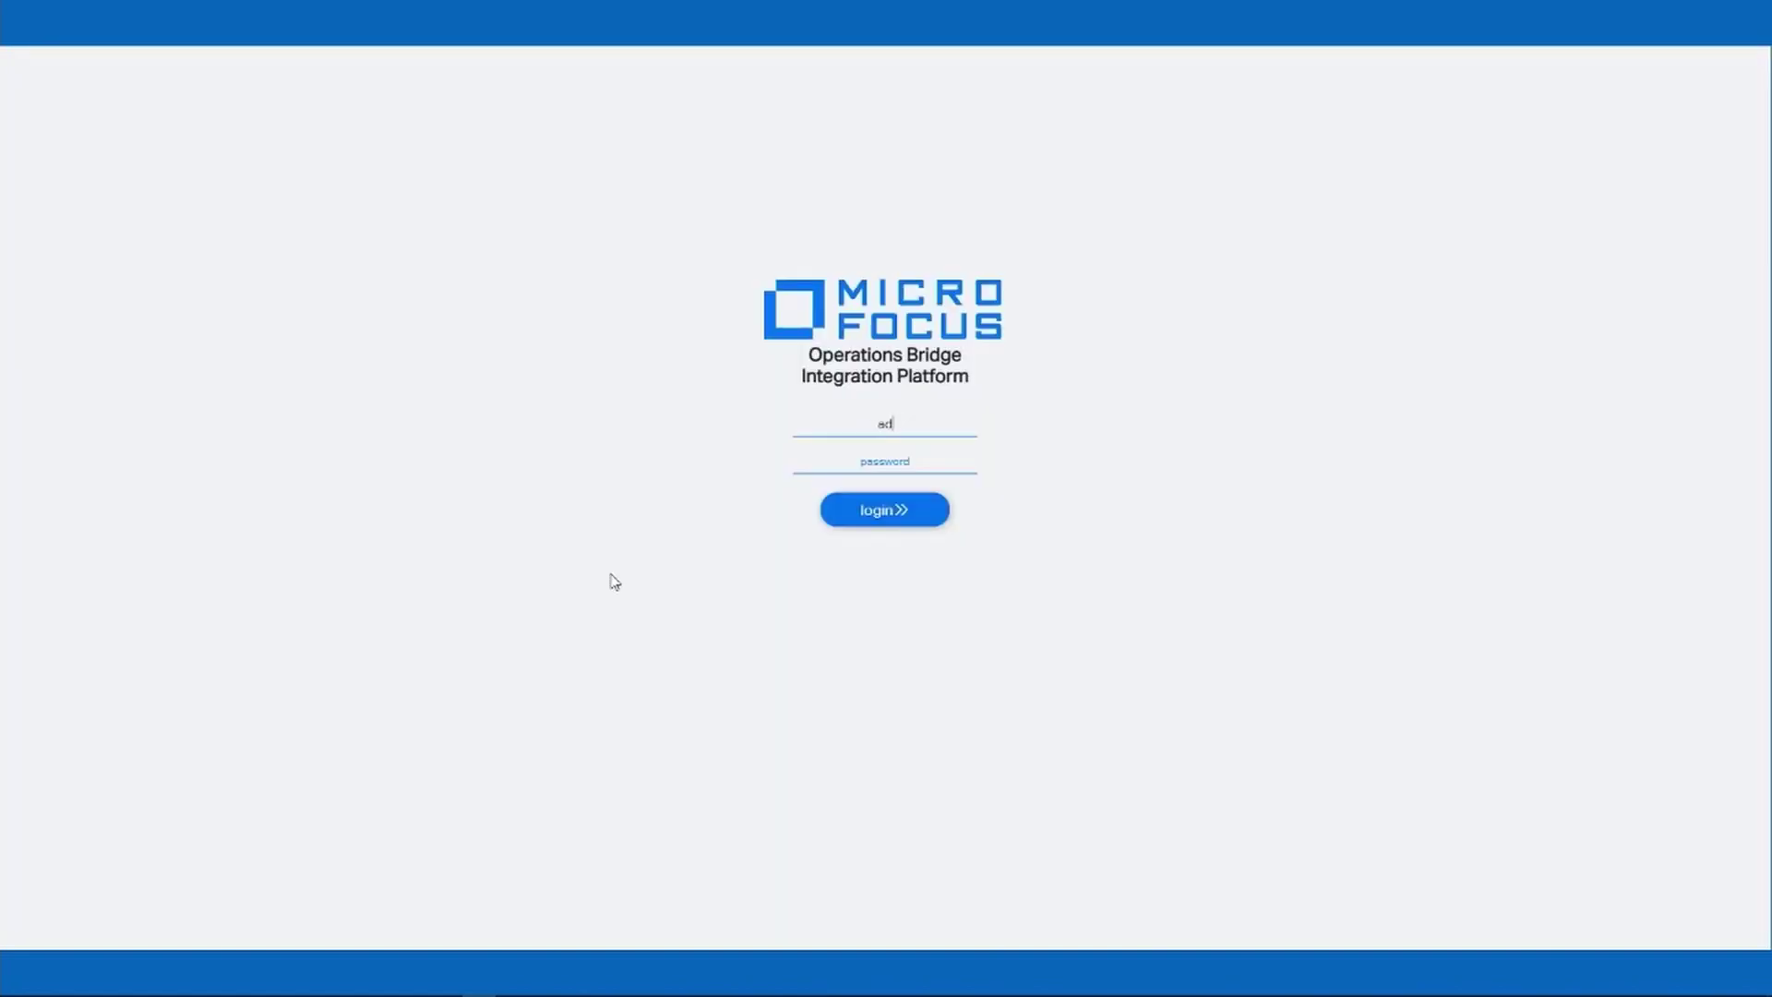
# Log in with the admin account credentials and go to the Connected Systems page.
pyautogui.write('min')
pyautogui.press('Tab')
pyautogui.write('admin')
pyautogui.click(893, 514)
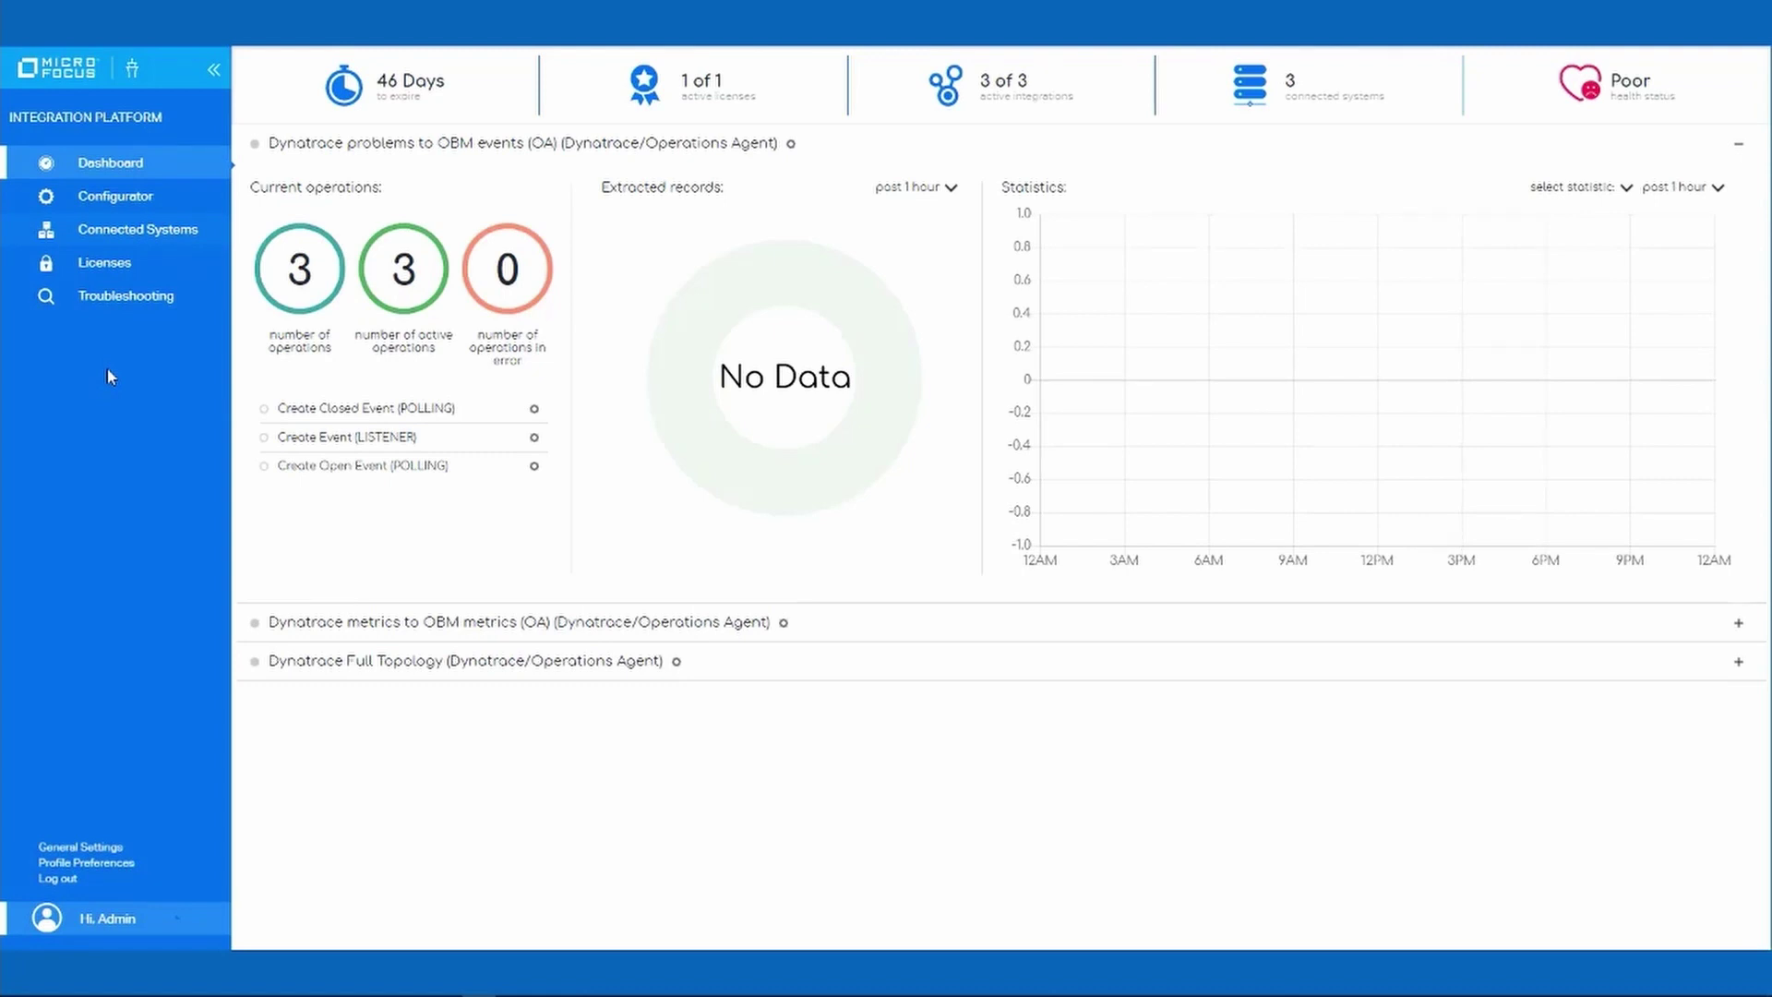
pyautogui.click(124, 233)
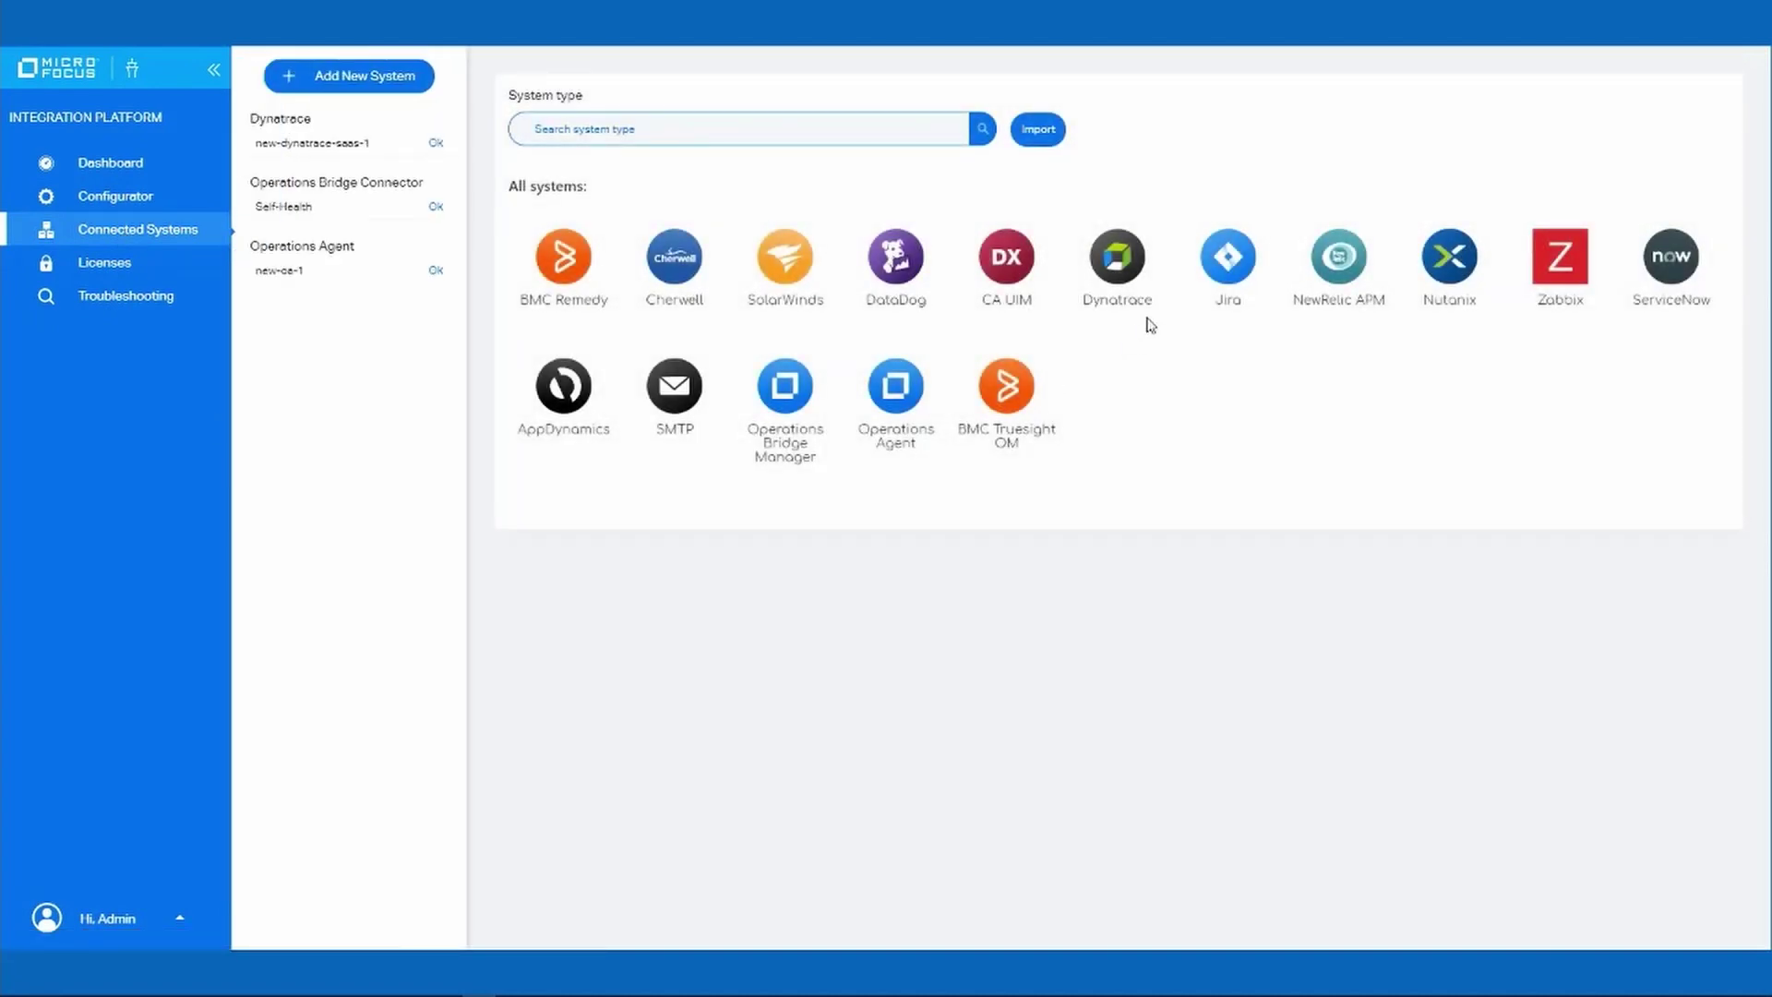
# Start a new Dynatrace connection with the dserverprd.dynatrace.com URL and the suggested API token.
pyautogui.click(1134, 270)
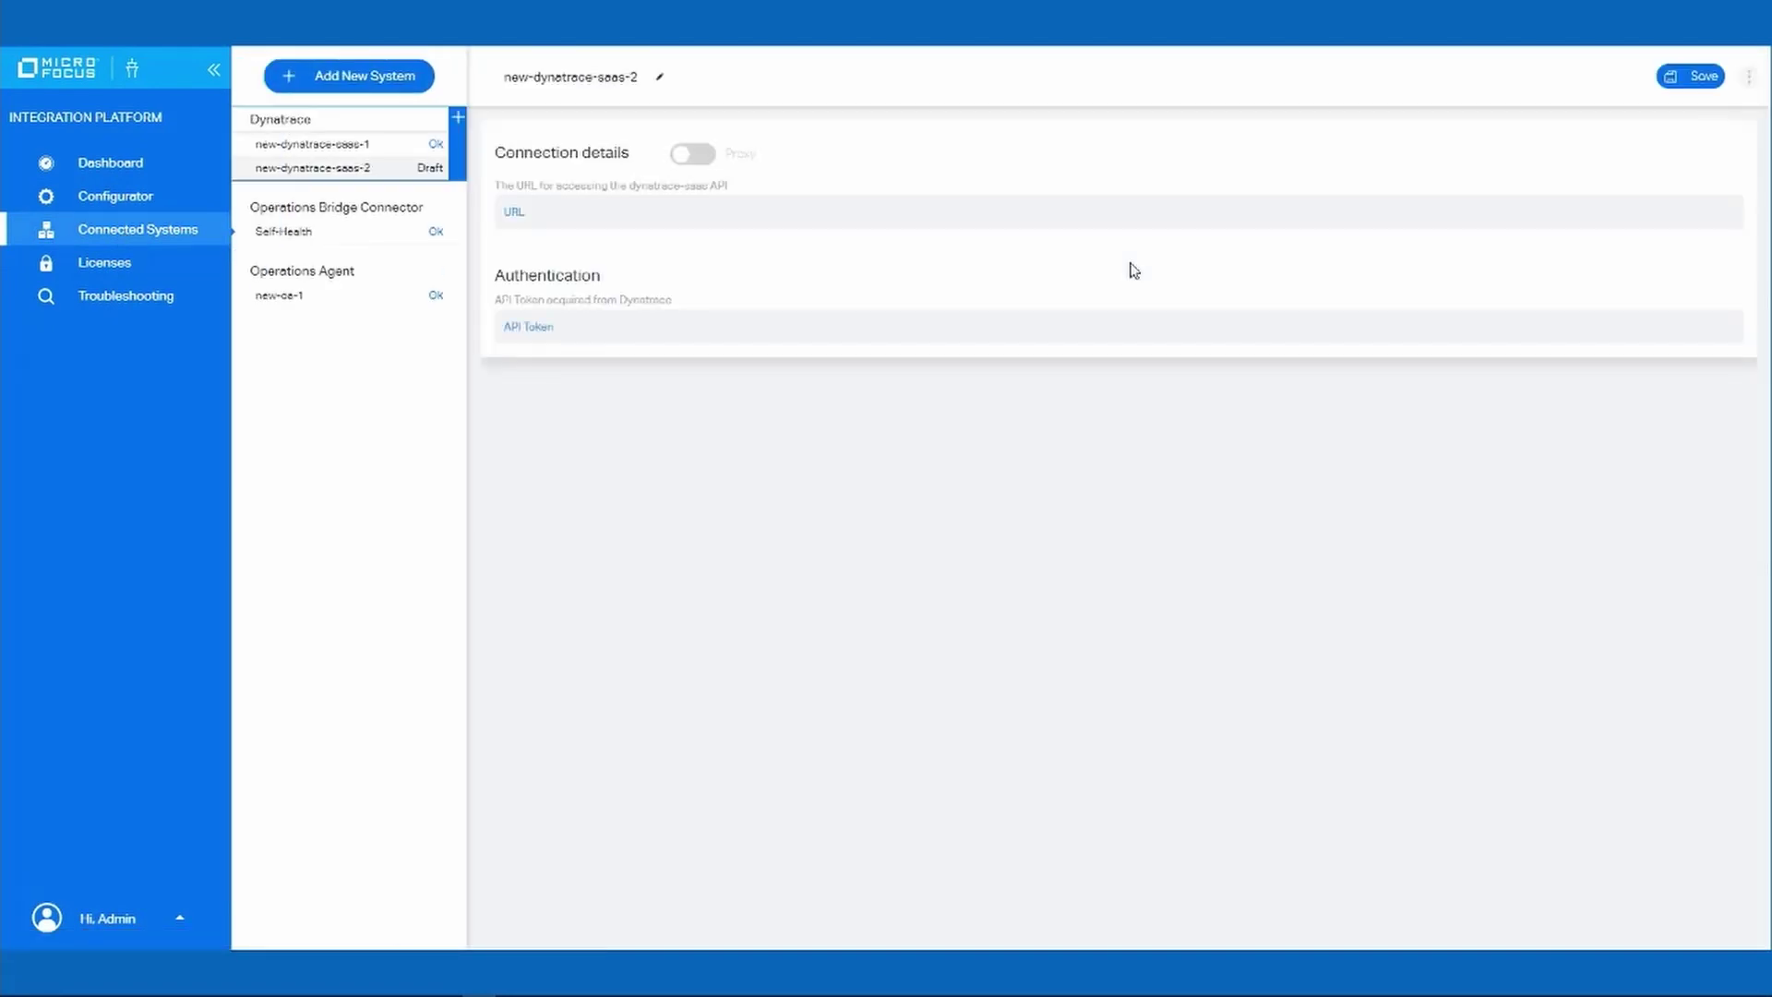
pyautogui.click(687, 218)
pyautogui.press('Down')
pyautogui.press('Down')
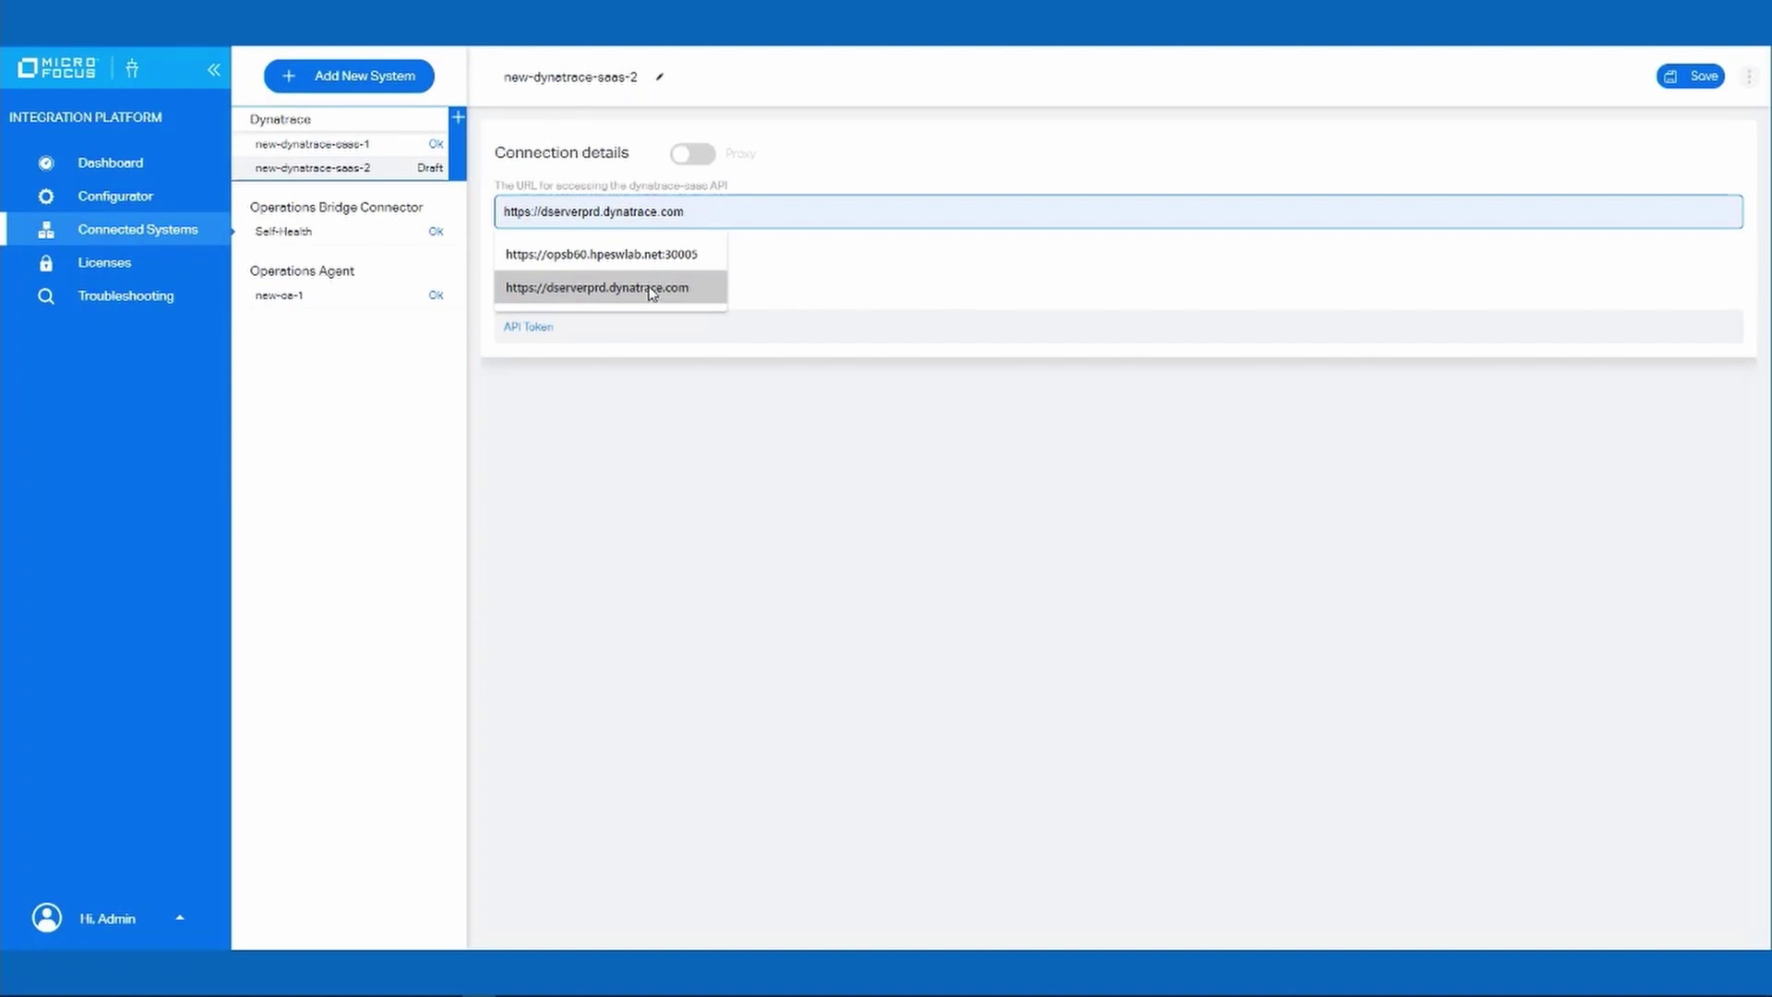
pyautogui.click(652, 288)
pyautogui.click(638, 334)
pyautogui.click(594, 362)
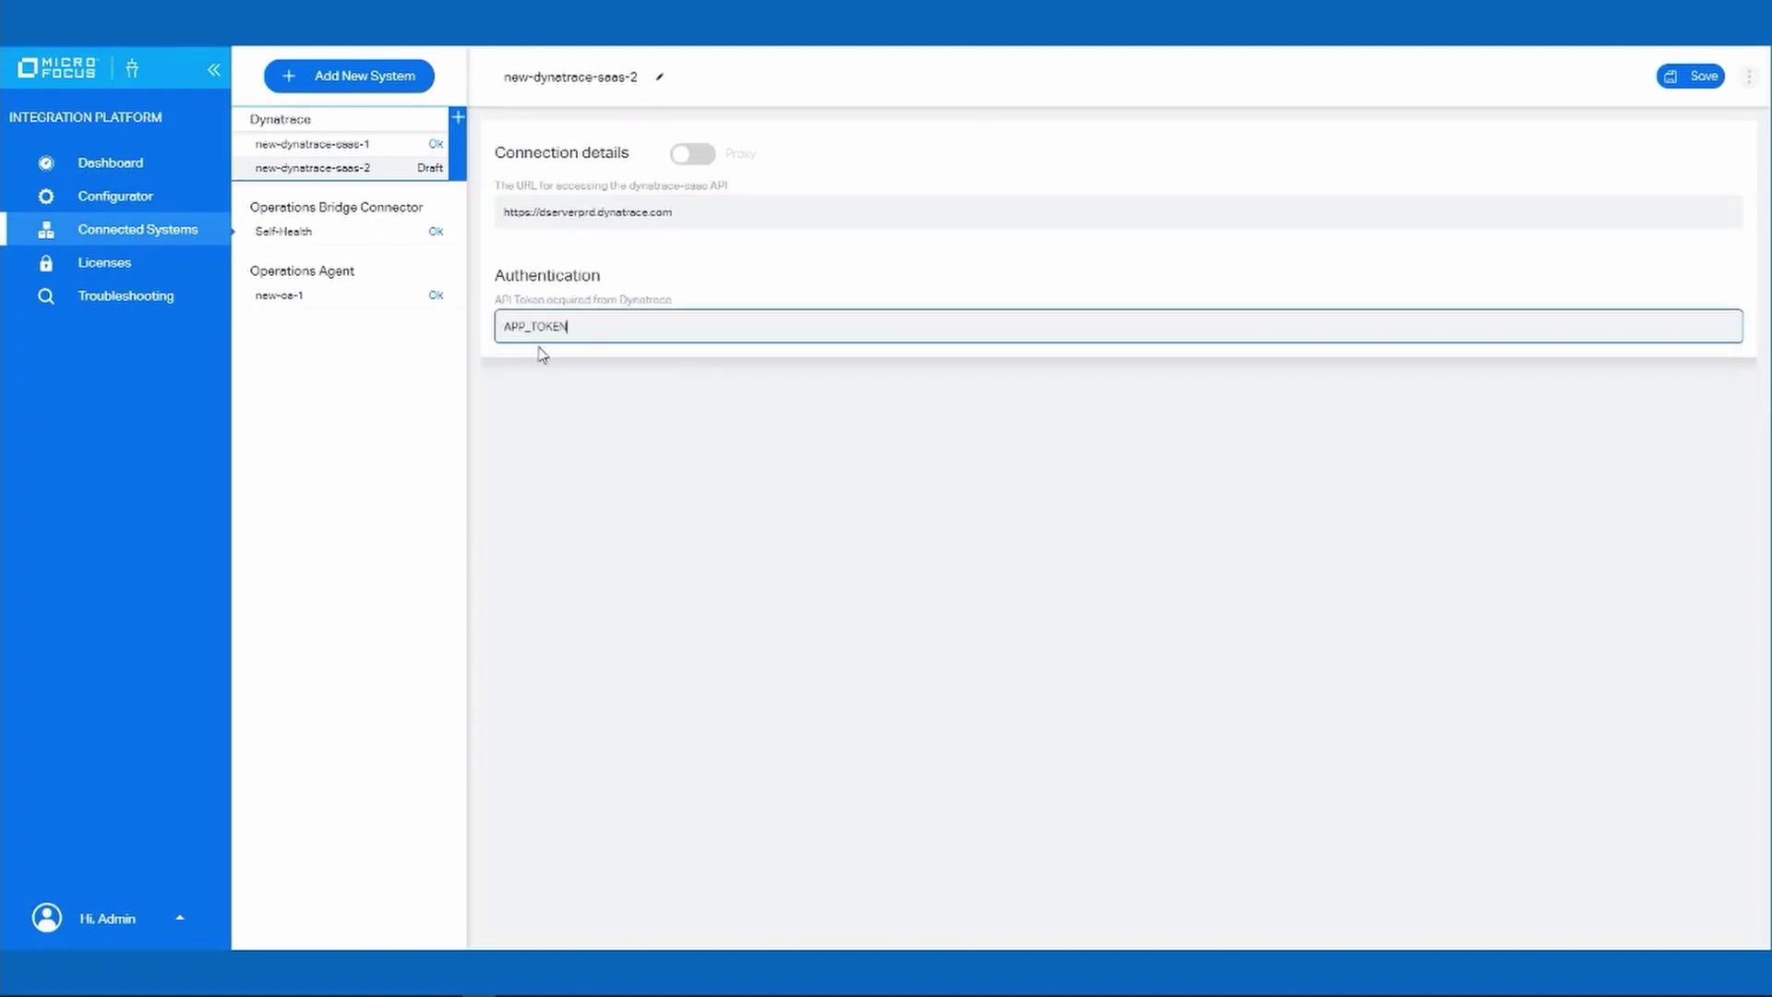
# Test new-dynatrace-saas-1 successfully, then bring up the new-oa-1 Operations Agent connection details.
pyautogui.click(355, 147)
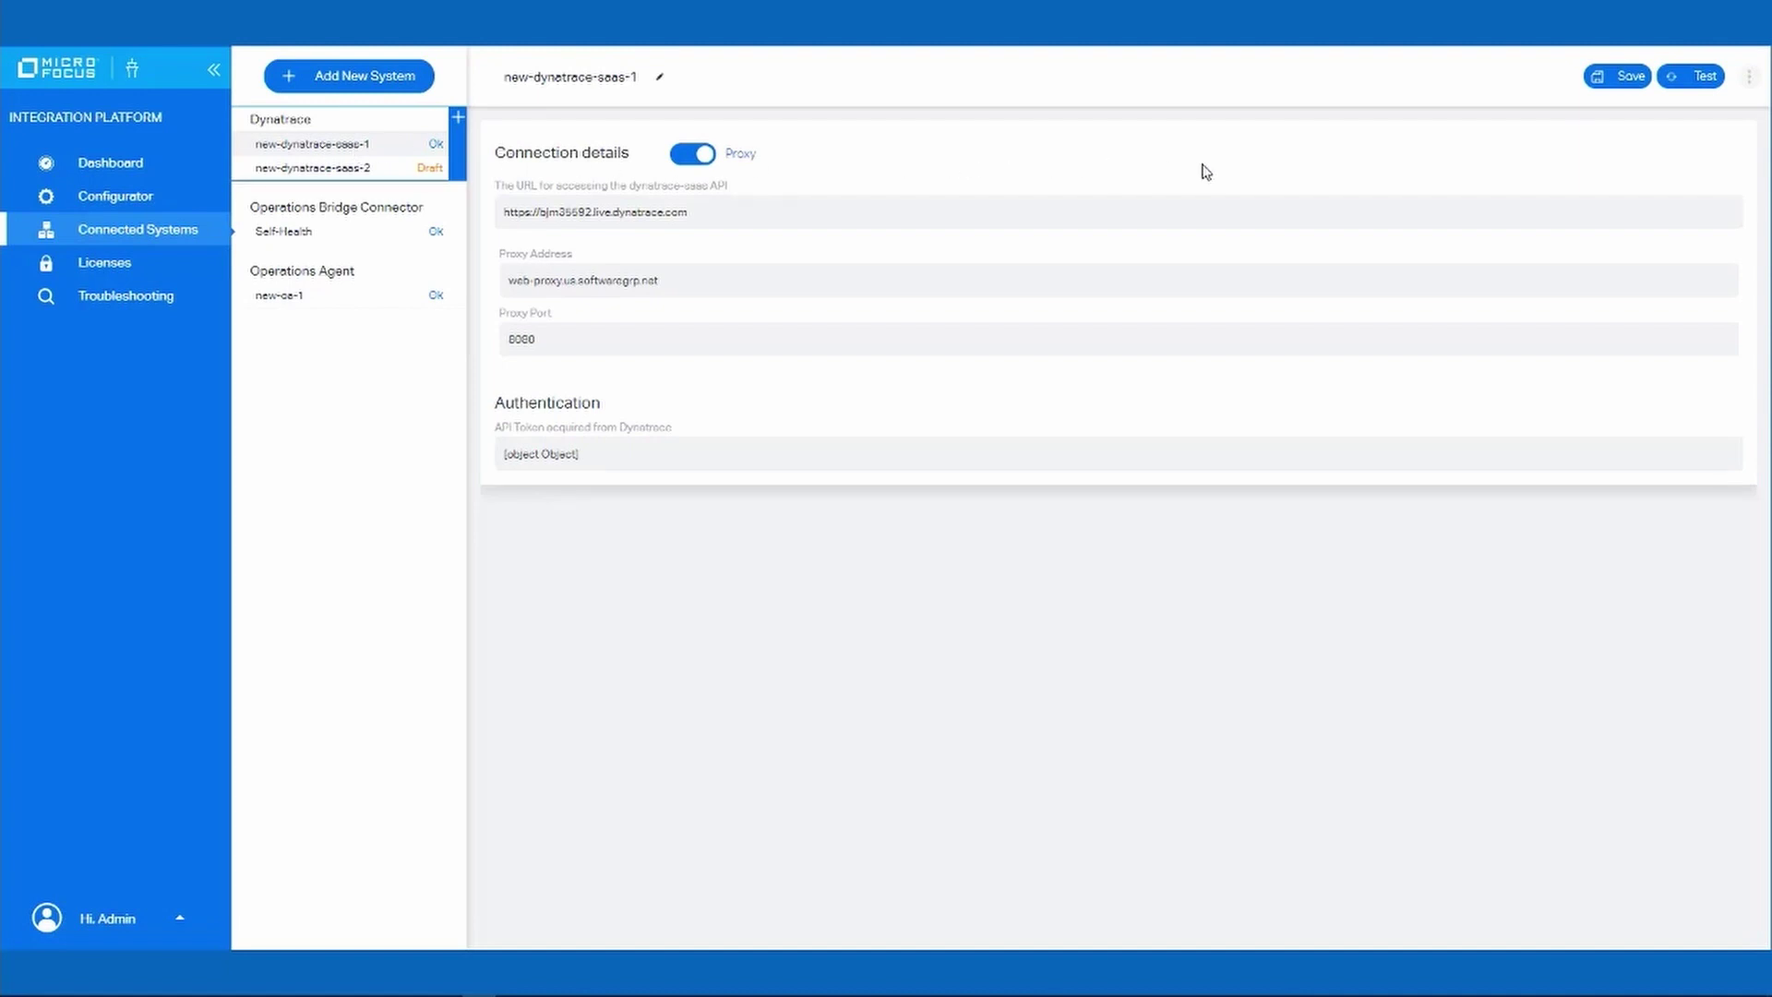
pyautogui.click(1684, 81)
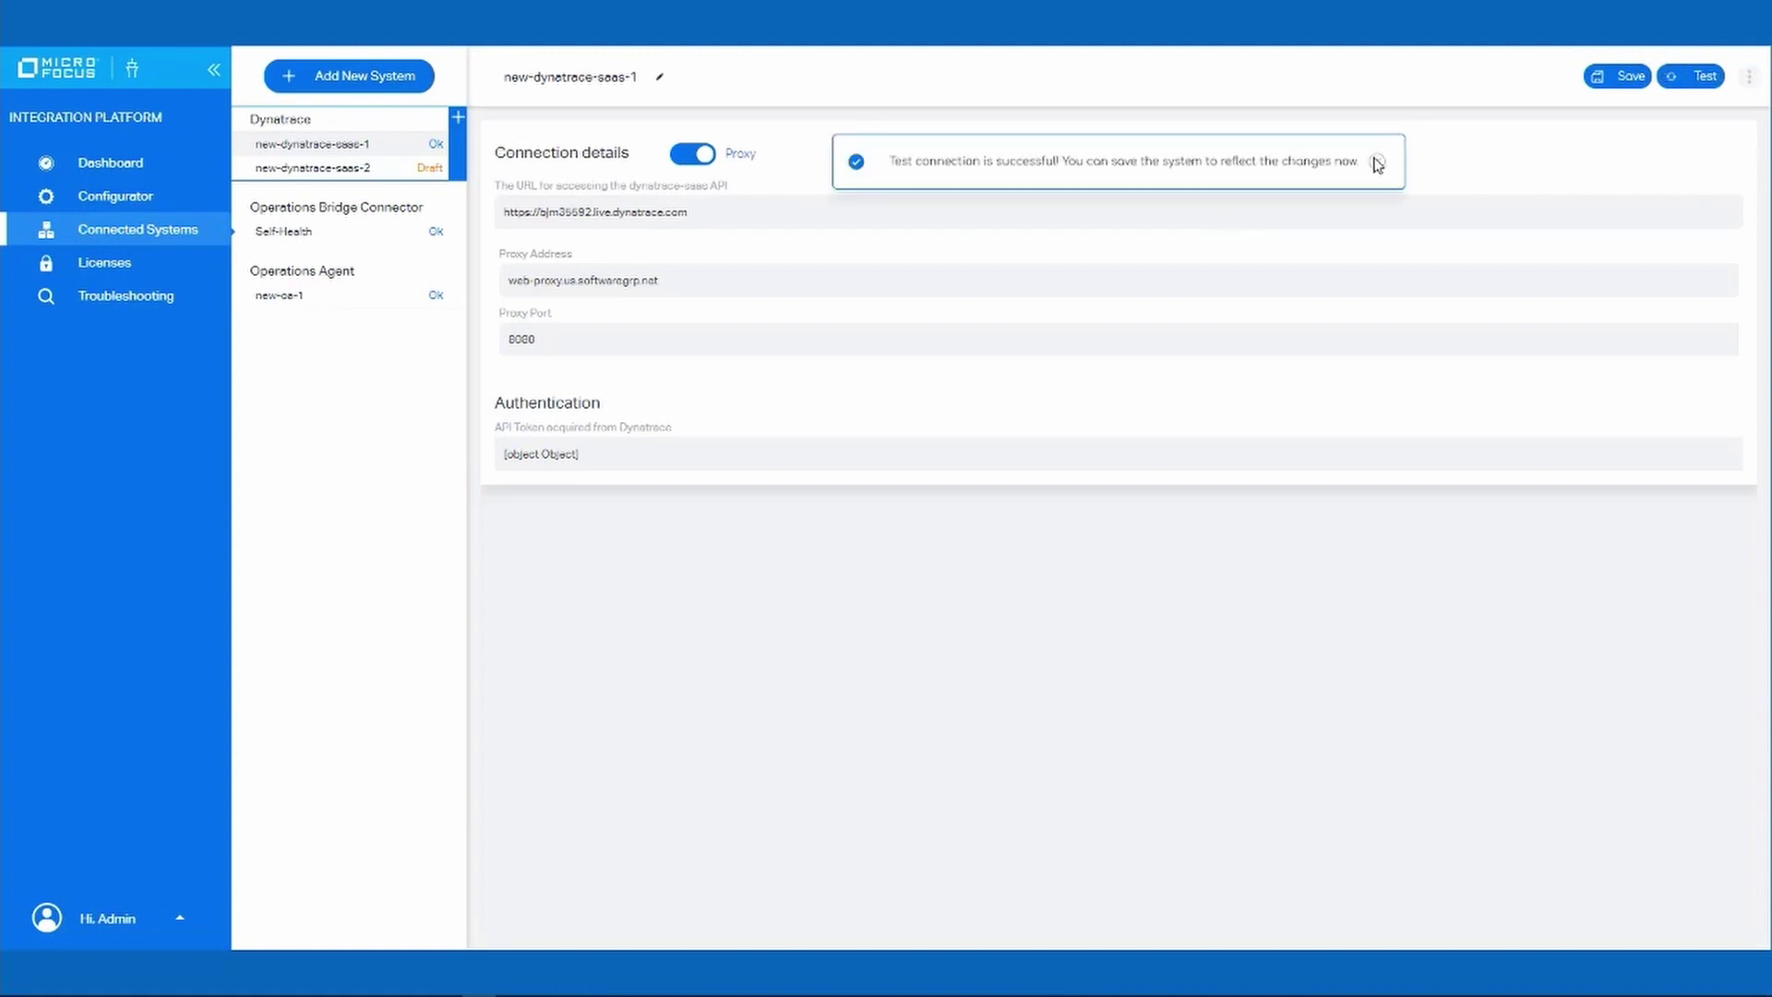
pyautogui.click(1379, 165)
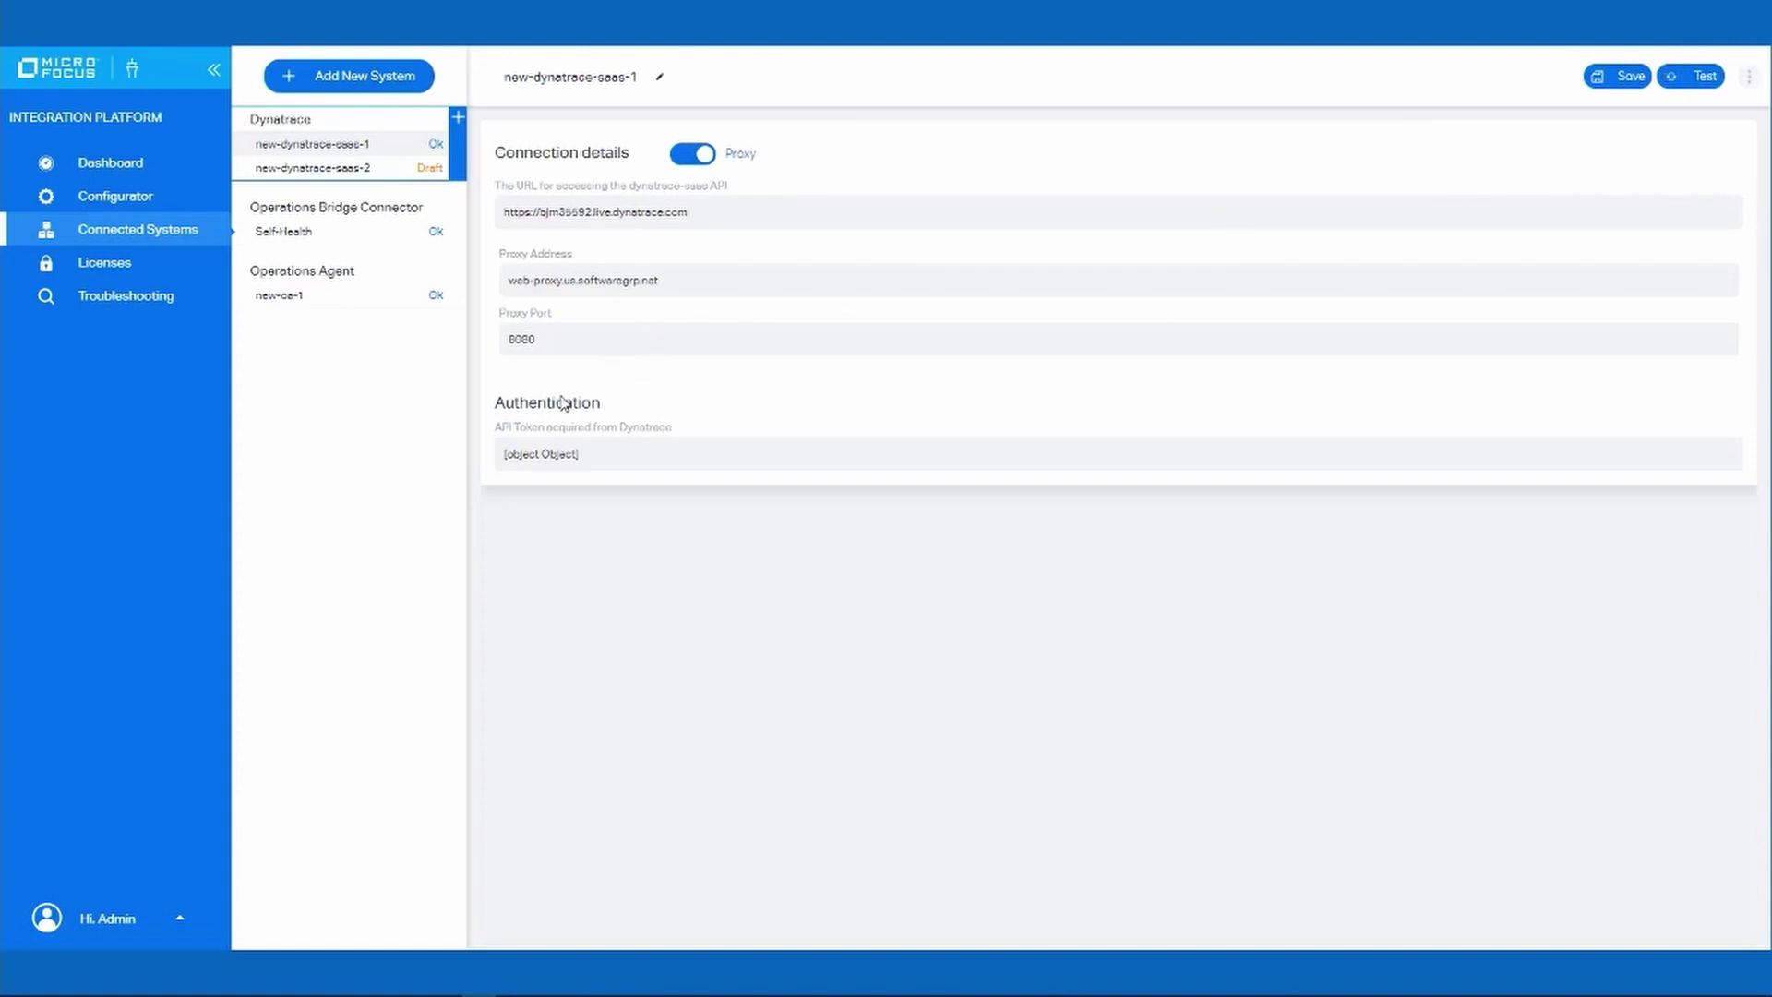
pyautogui.click(312, 299)
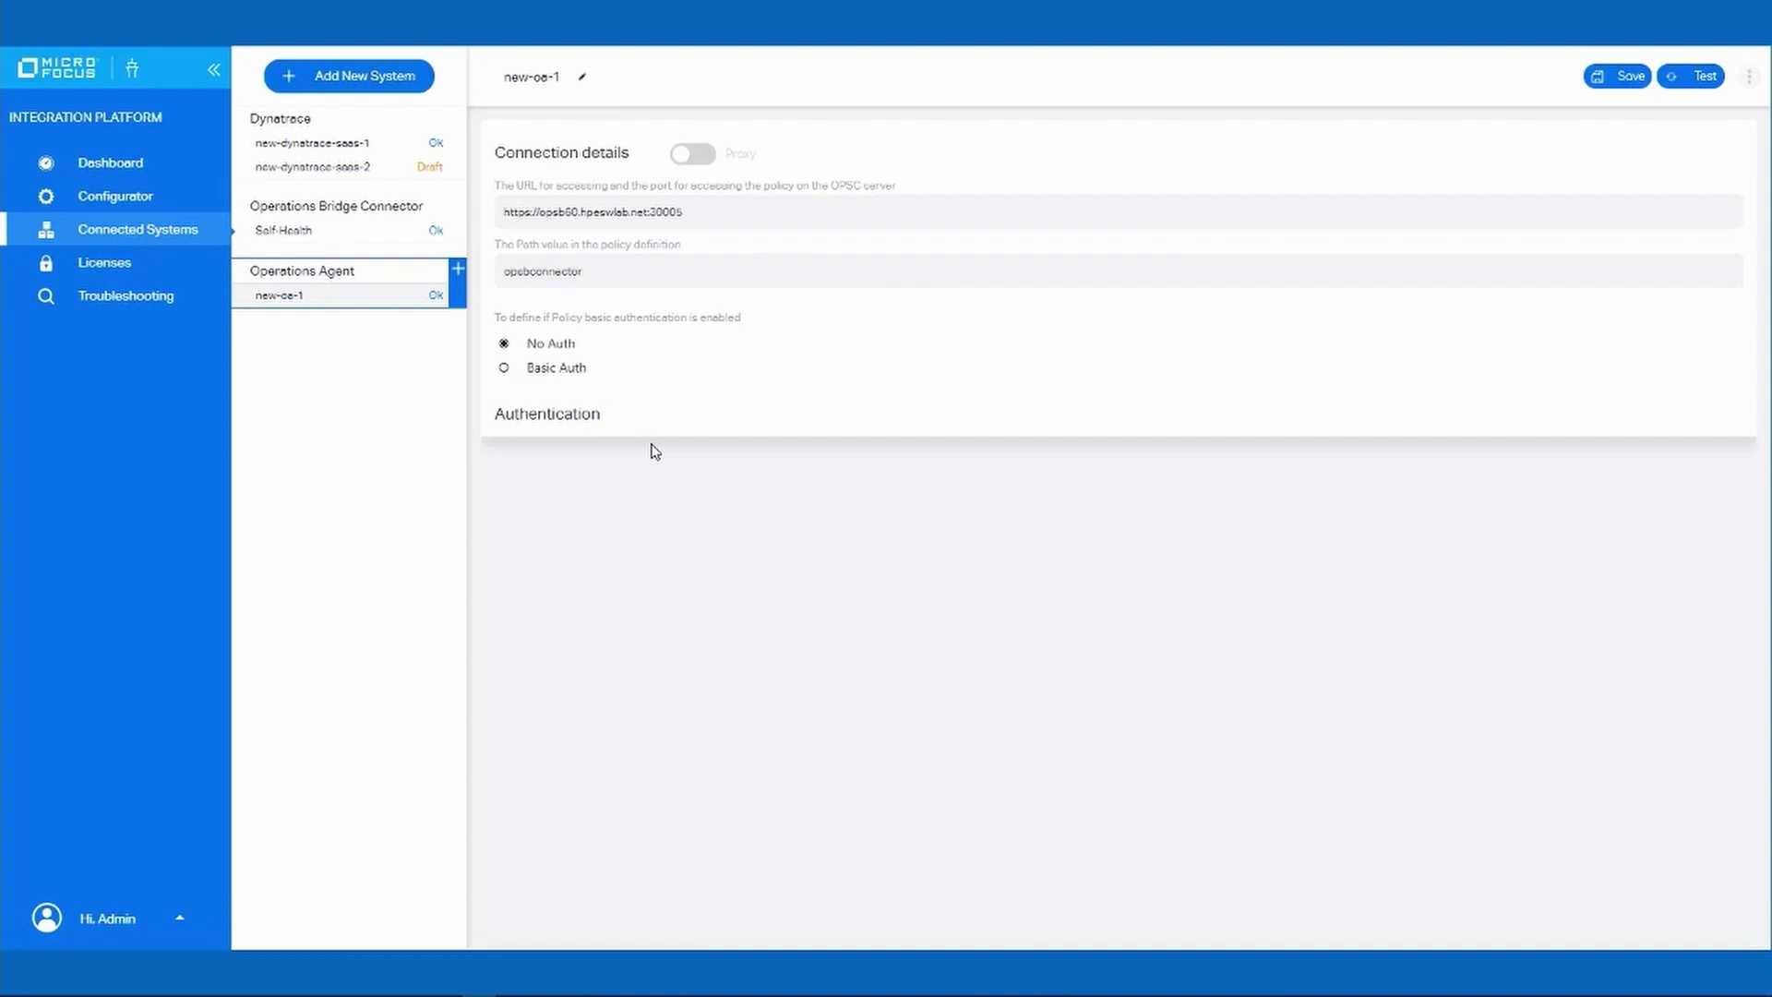
# Search Configurator templates for 'Dynatrace', view Dynatrace problems, then the Dynatrace Full Topology integration.
pyautogui.click(131, 197)
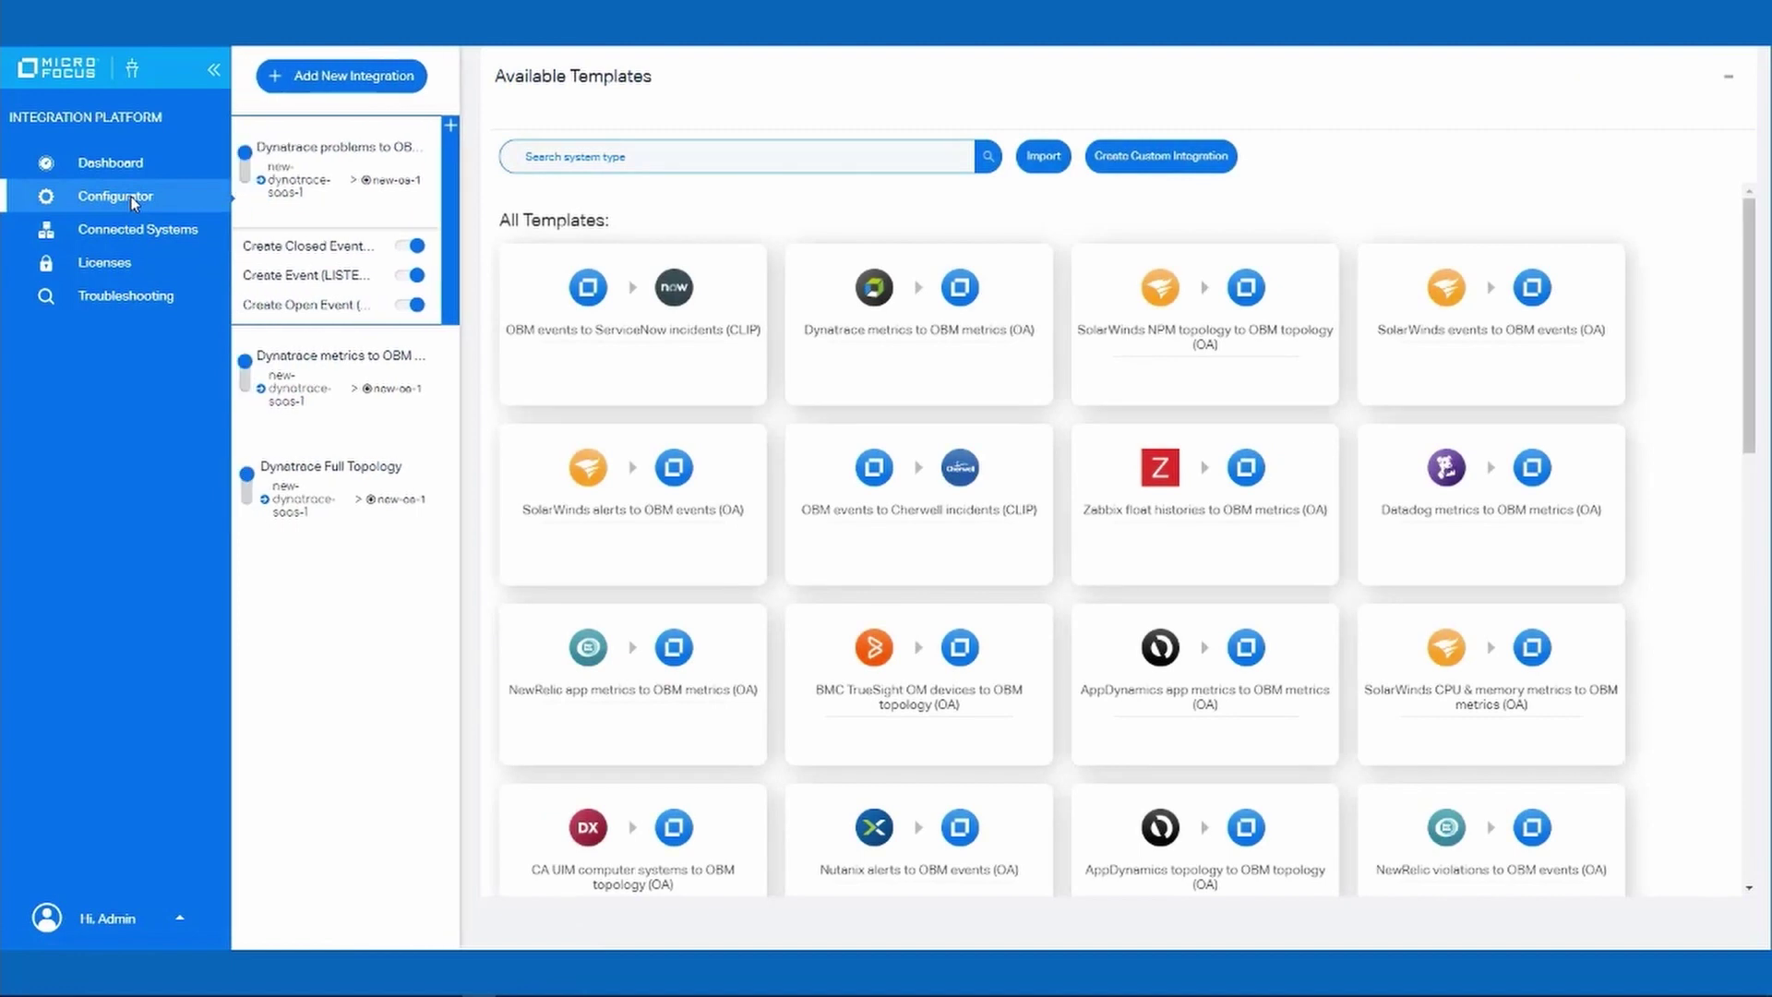
pyautogui.click(733, 166)
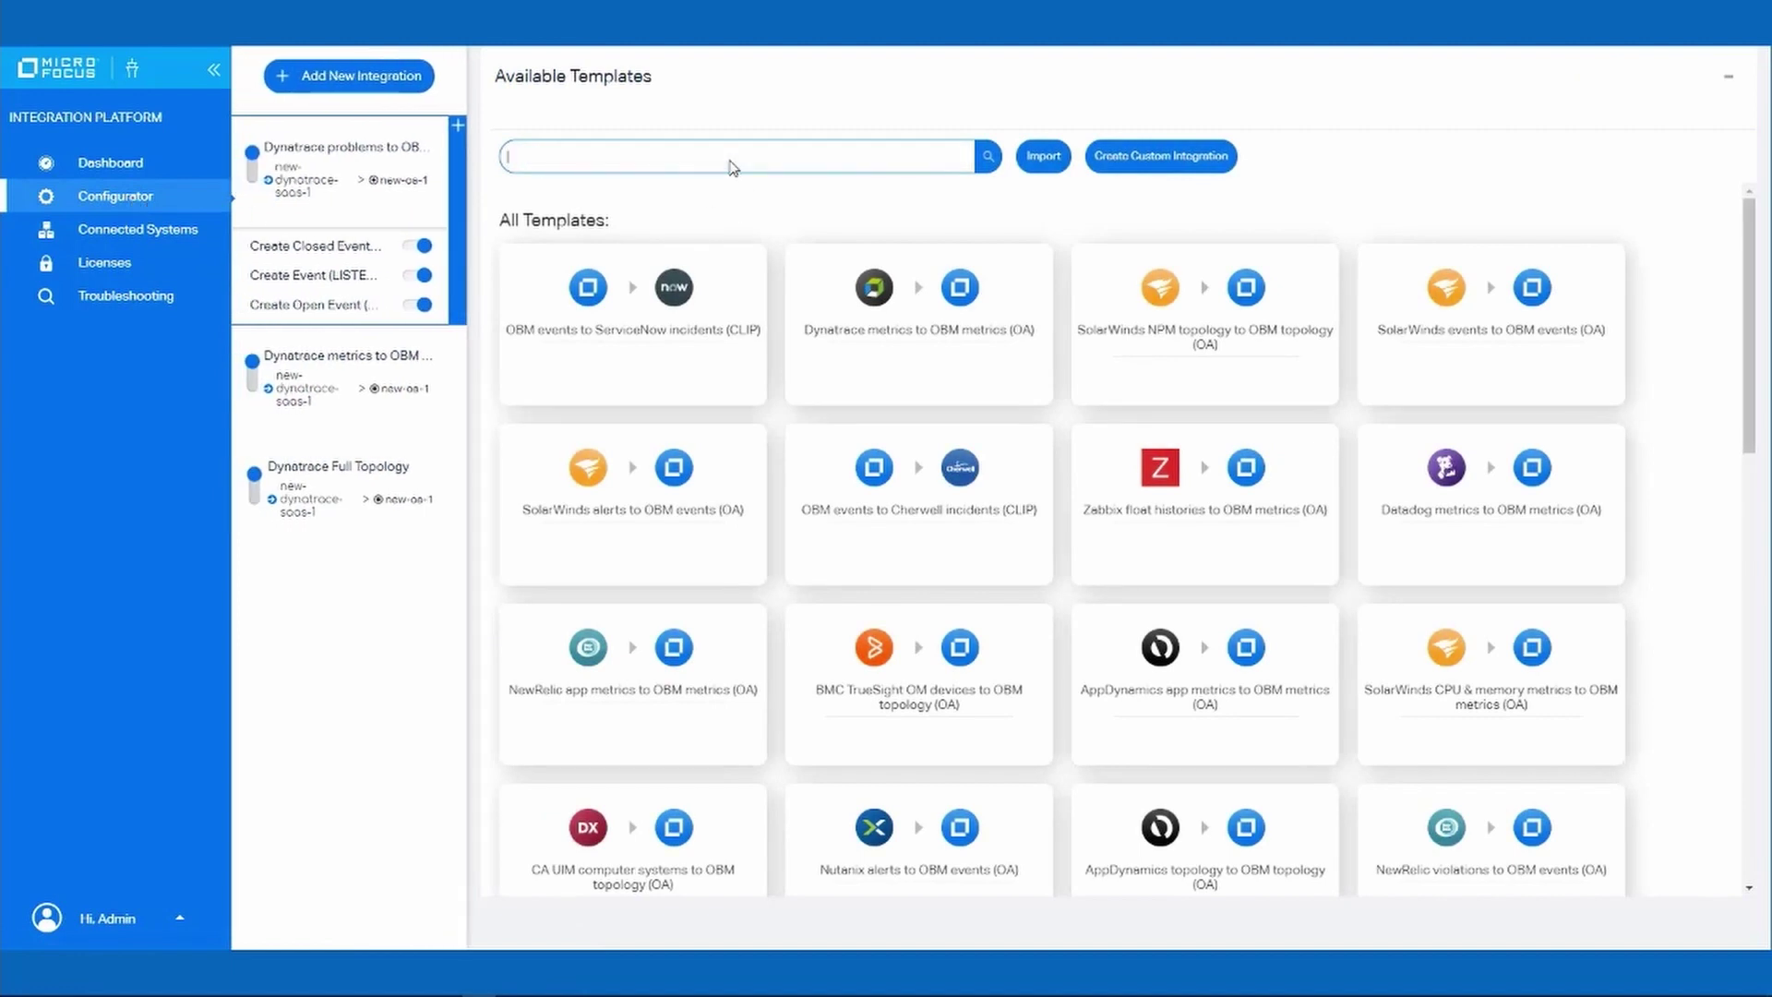
pyautogui.write('Dynat')
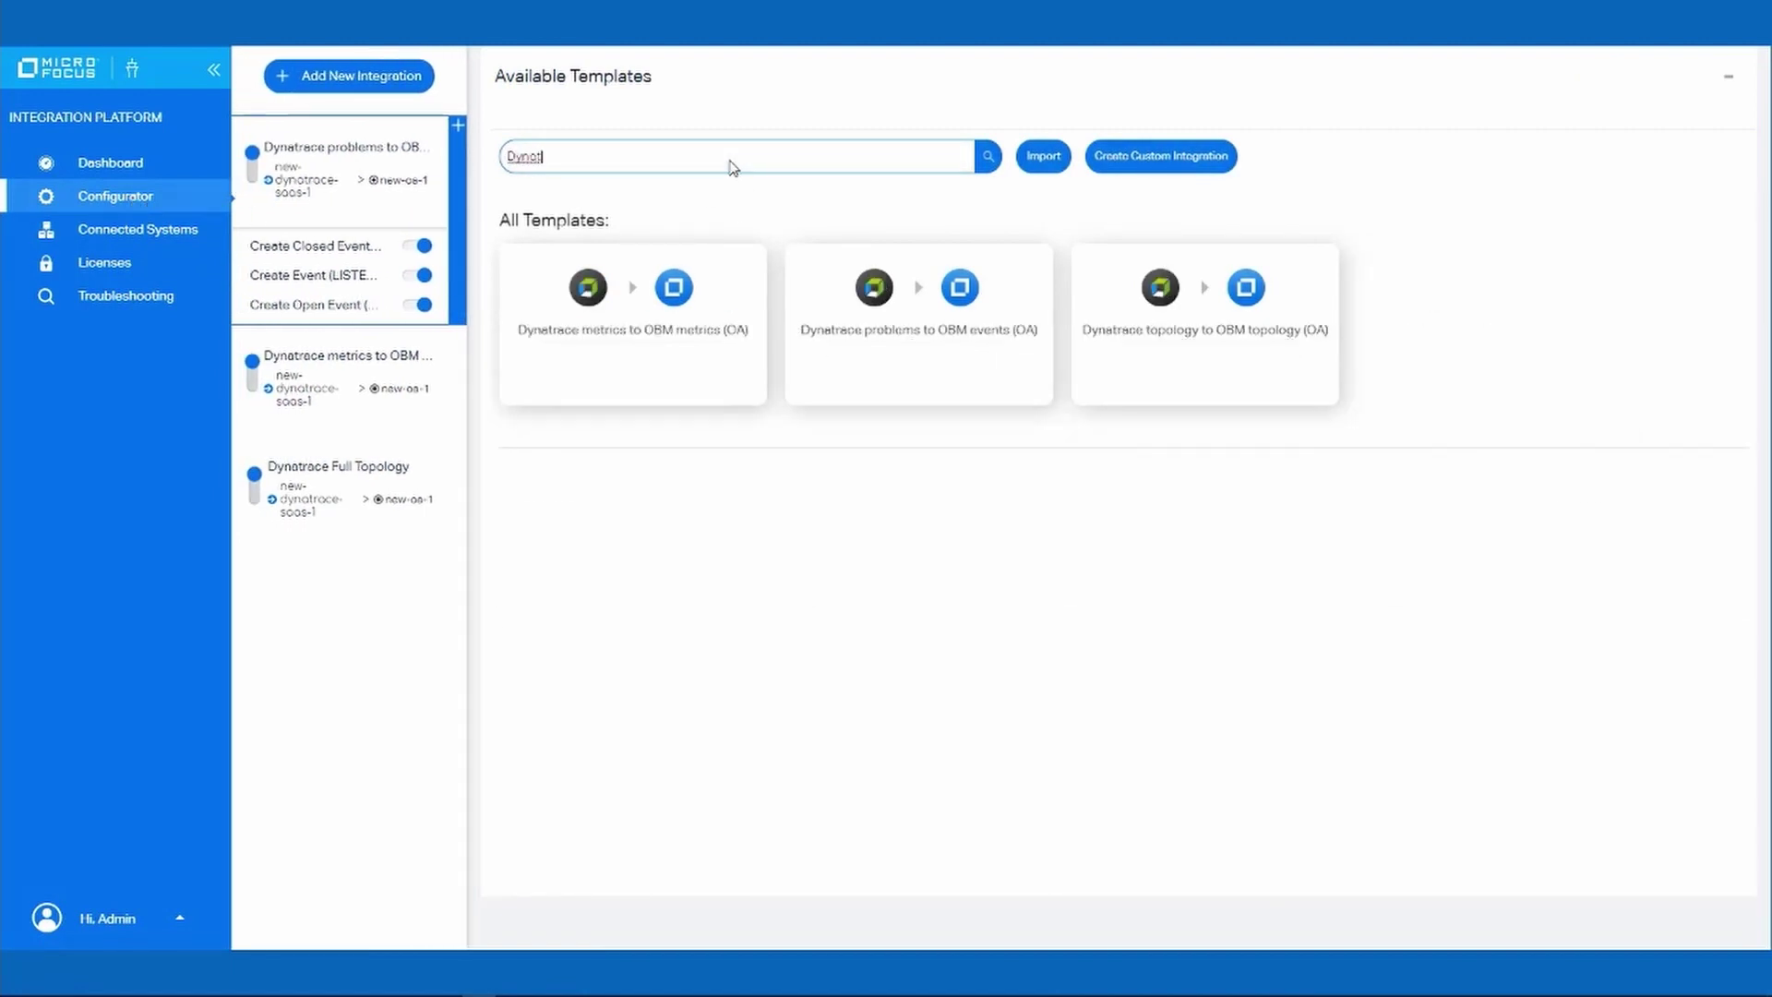
pyautogui.write('race')
pyautogui.click(338, 173)
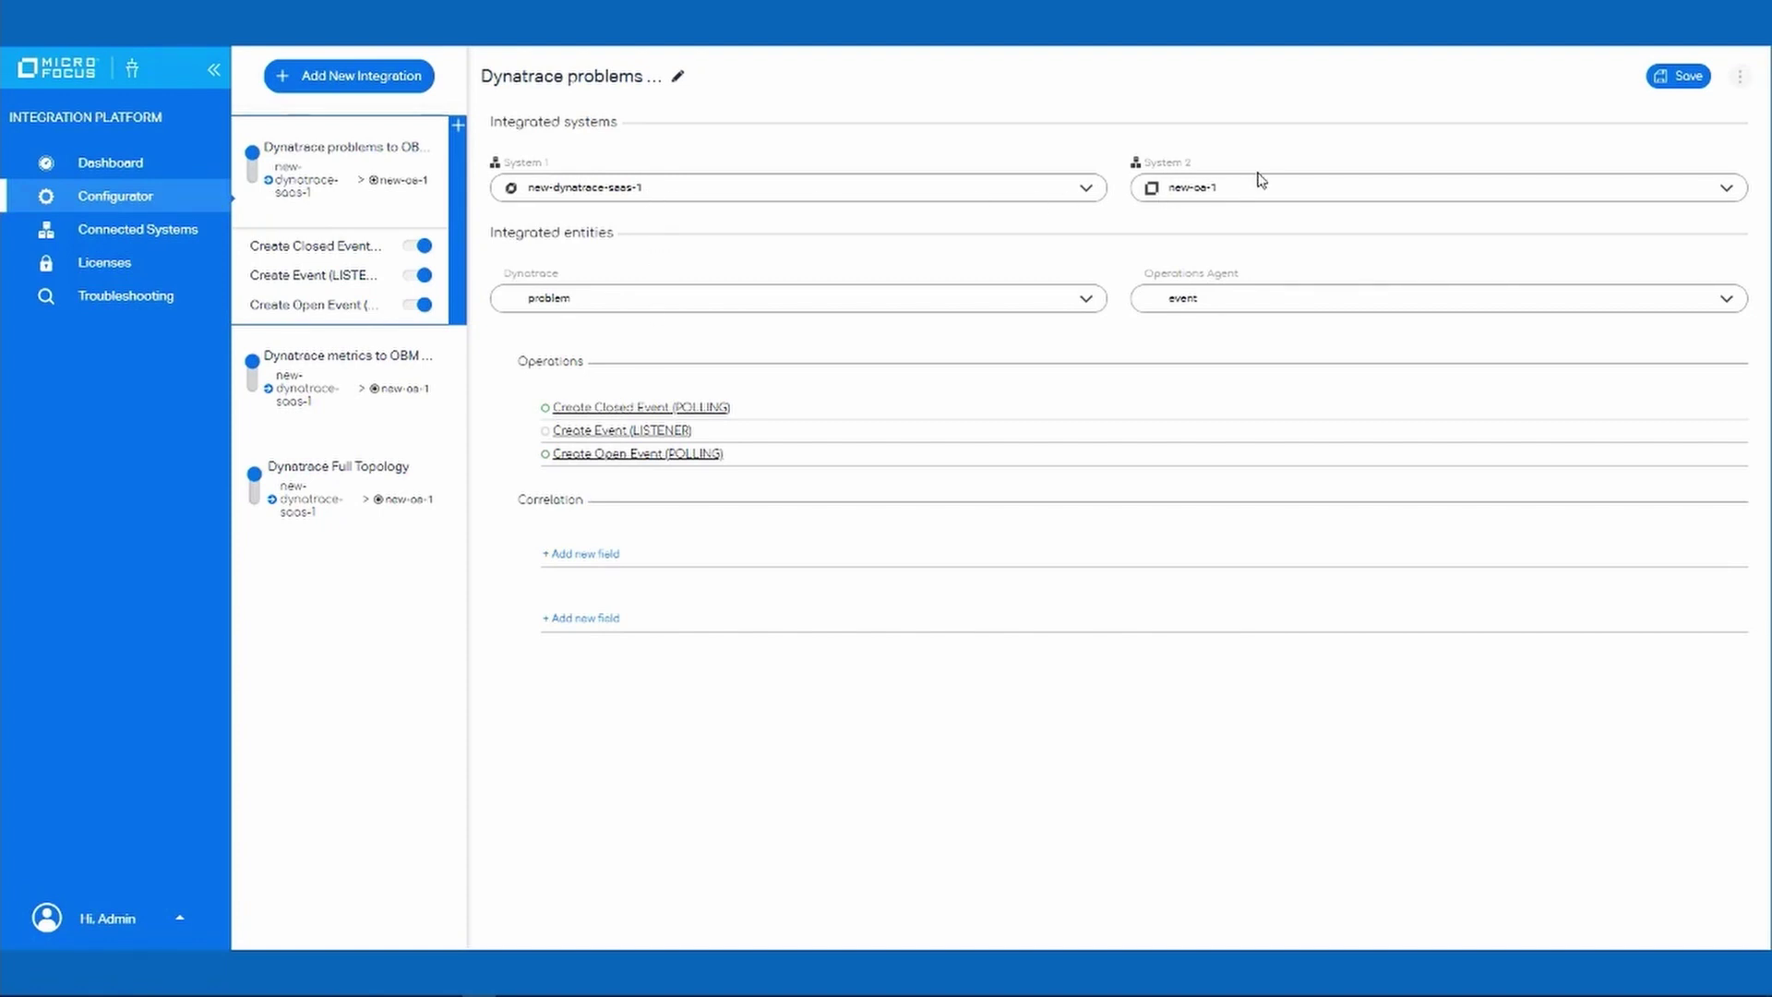
pyautogui.click(402, 497)
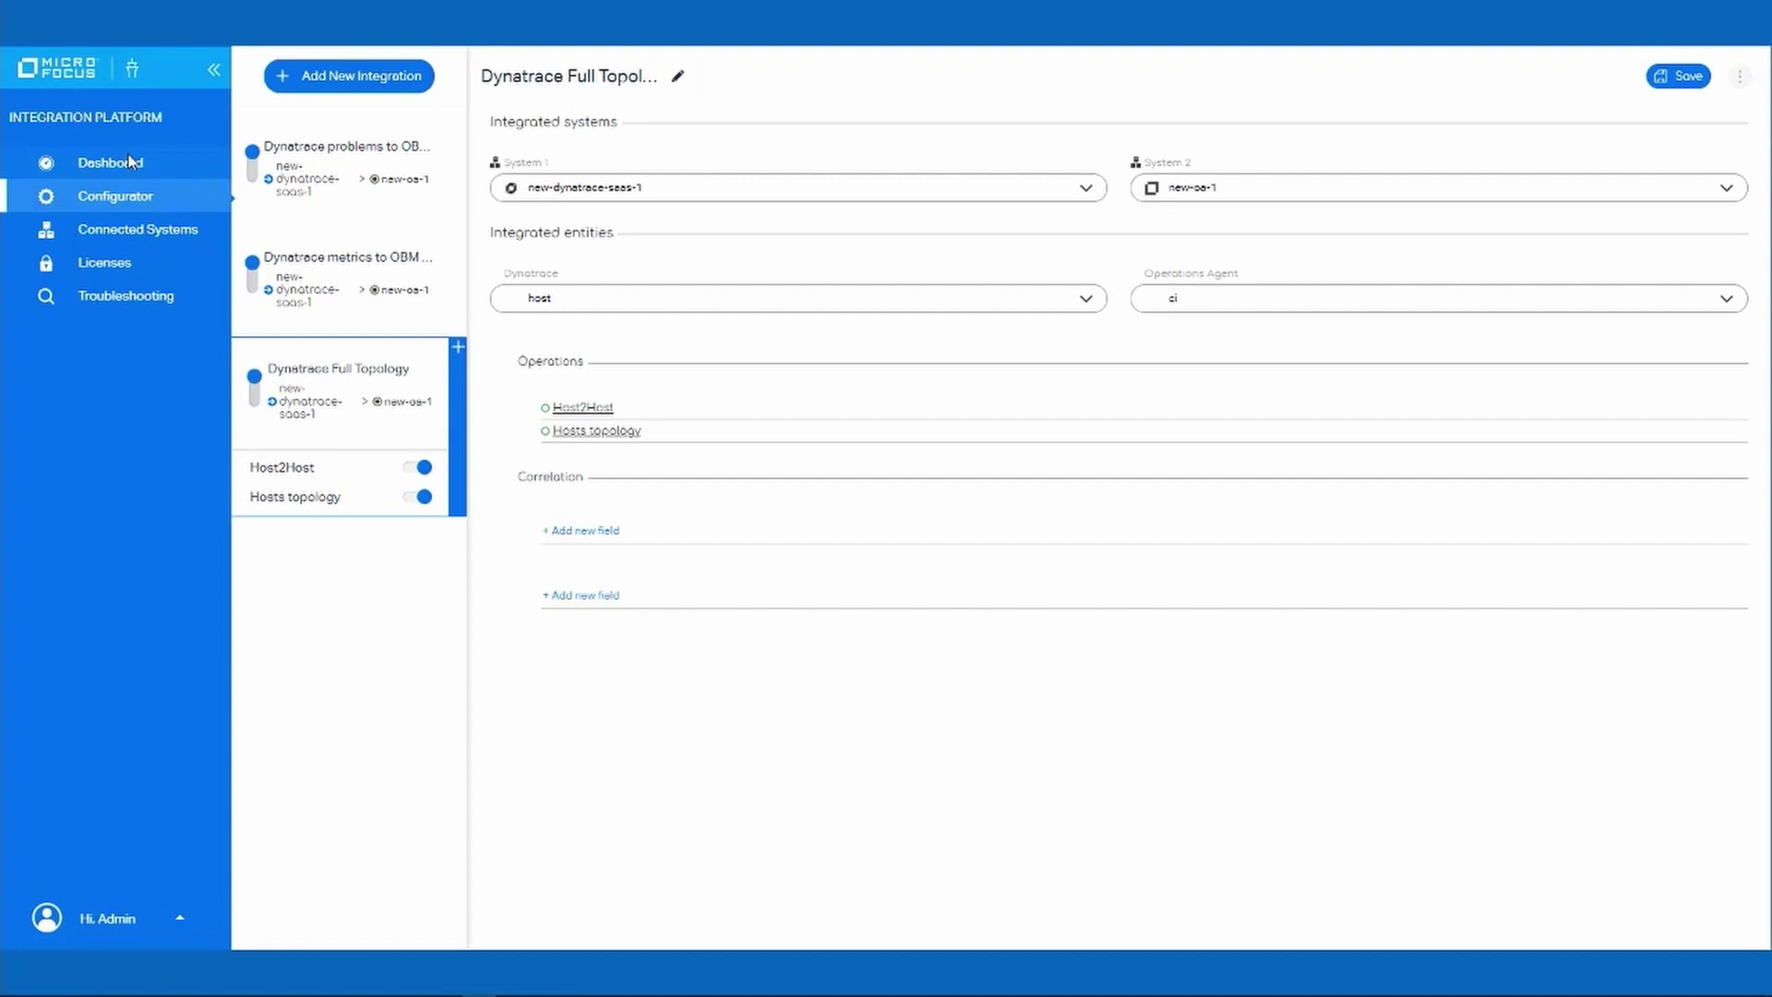
# Return to the integration Dashboard from the sidebar.
pyautogui.click(130, 162)
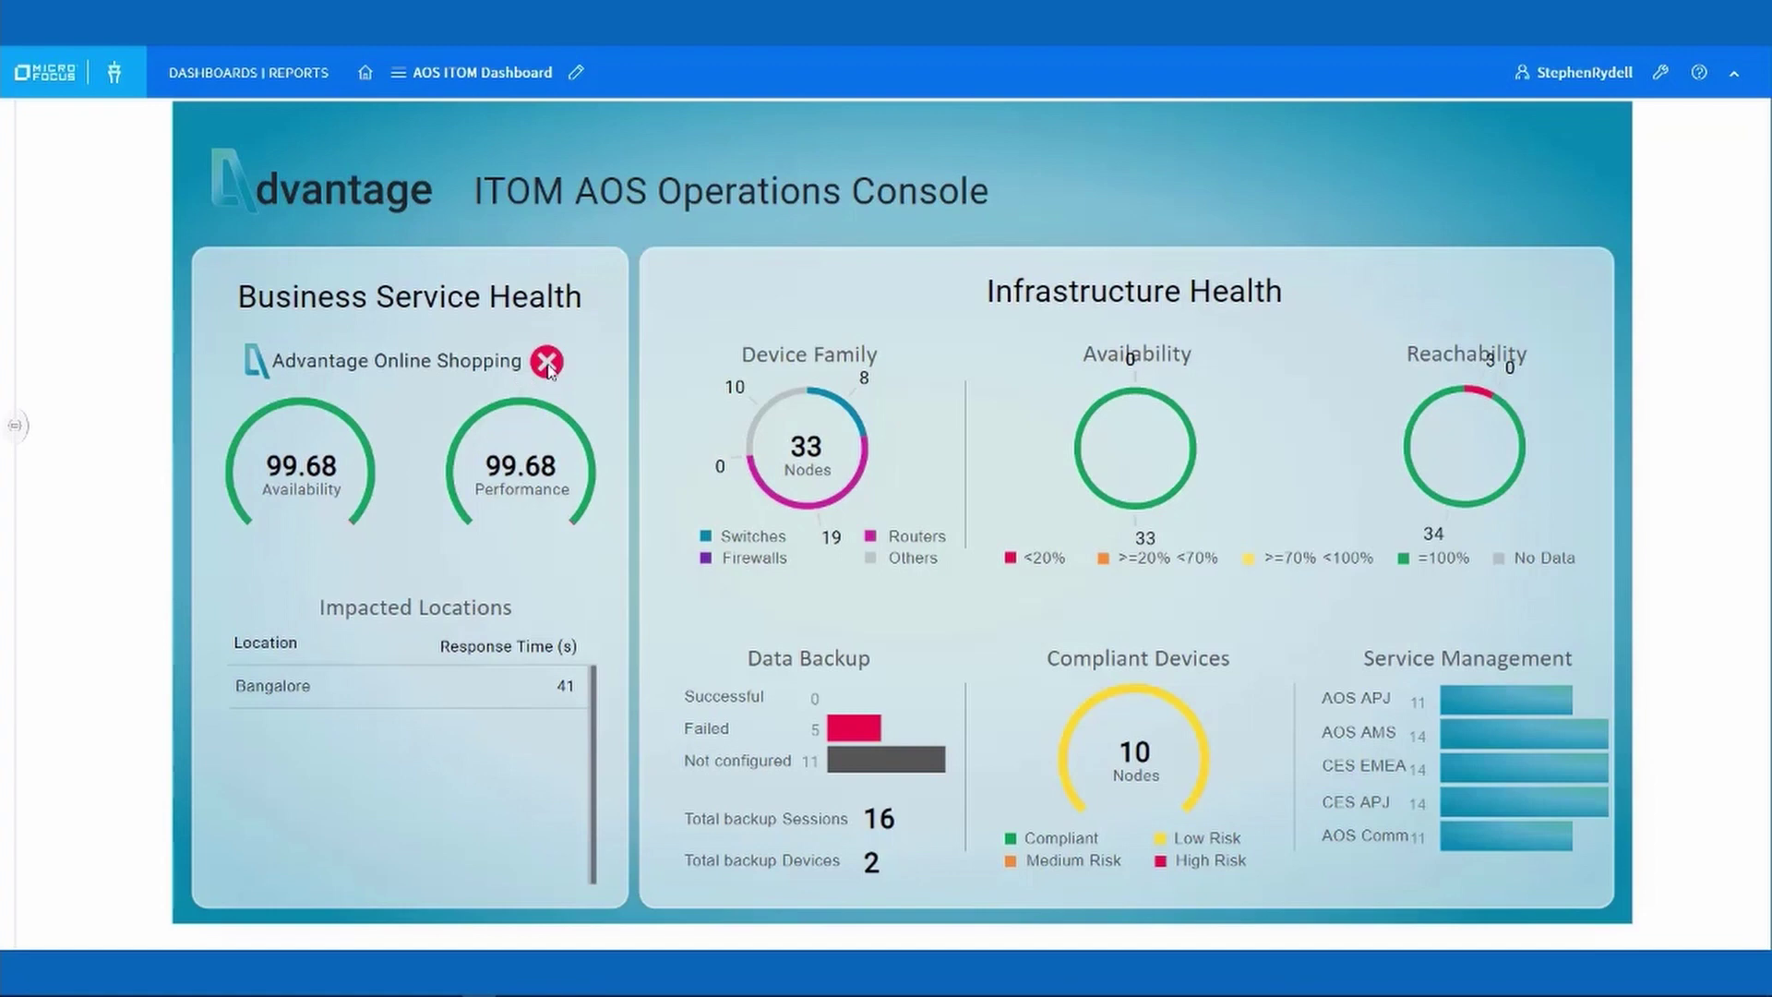
# Drill into Advantage Online Shopping's red status to reach the AOS Operators Console.
pyautogui.click(530, 372)
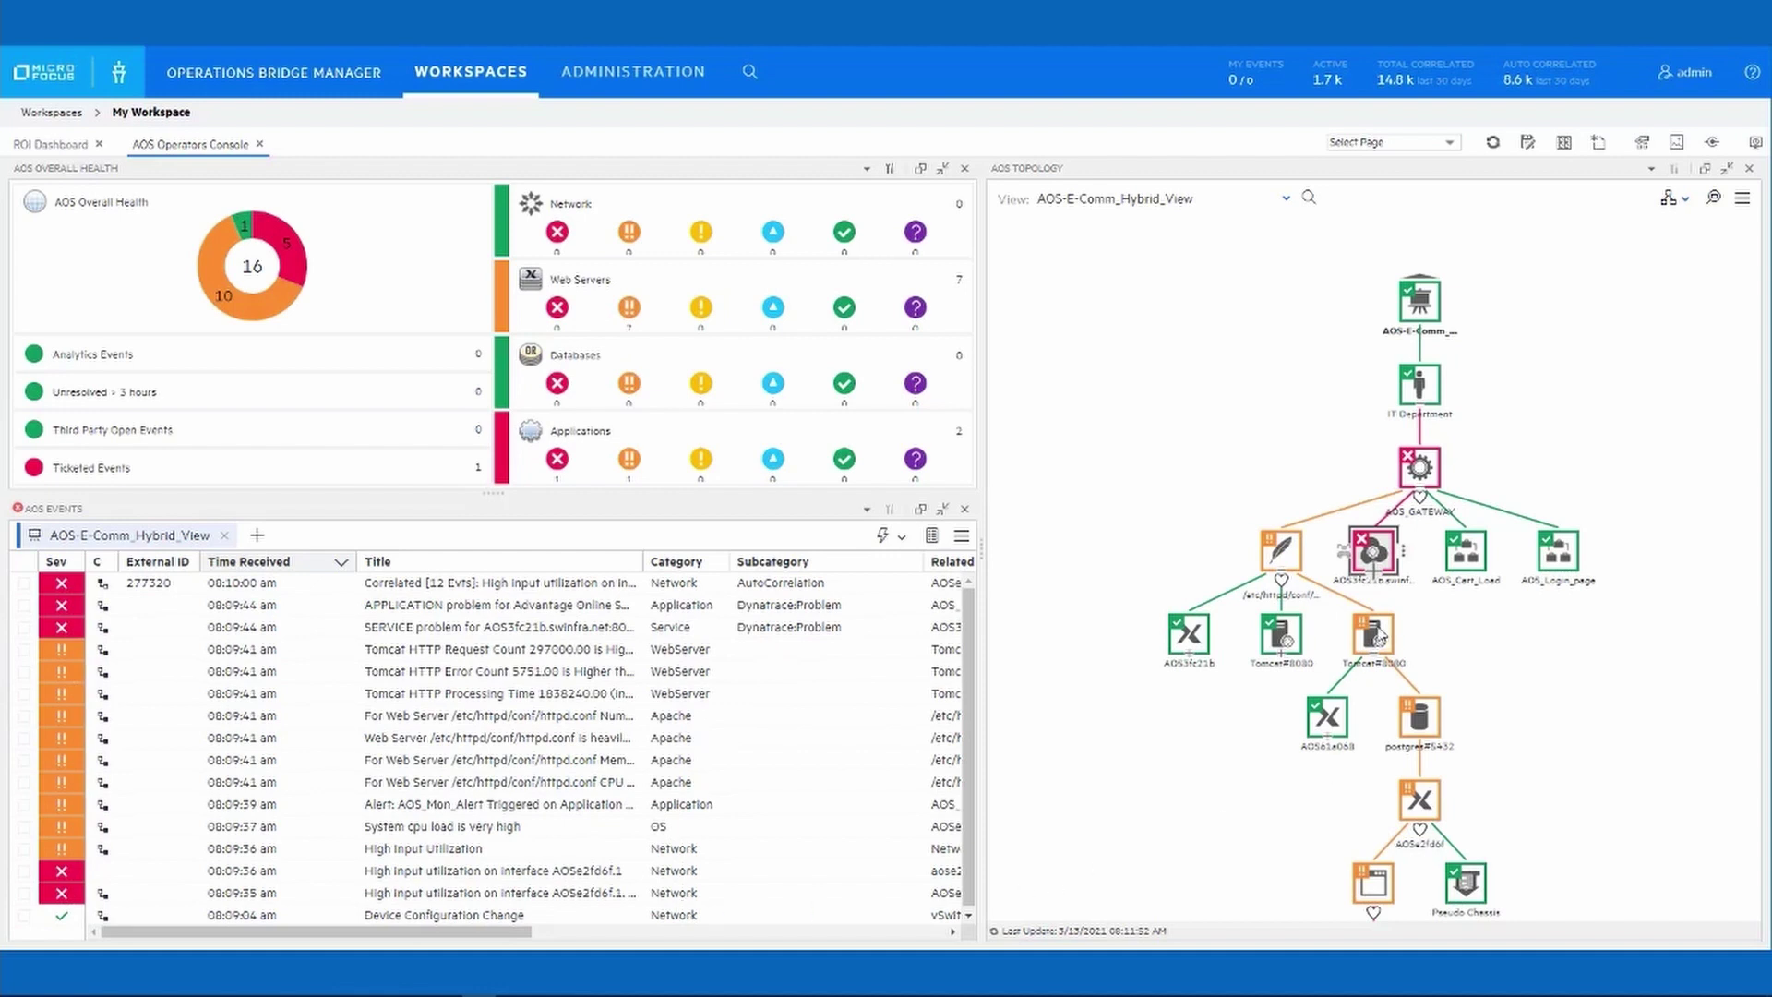
# Expand AOS3fc21b, list the Correlated [12 Evts] event's related events, and view the SERVICE problem details.
pyautogui.click(1379, 576)
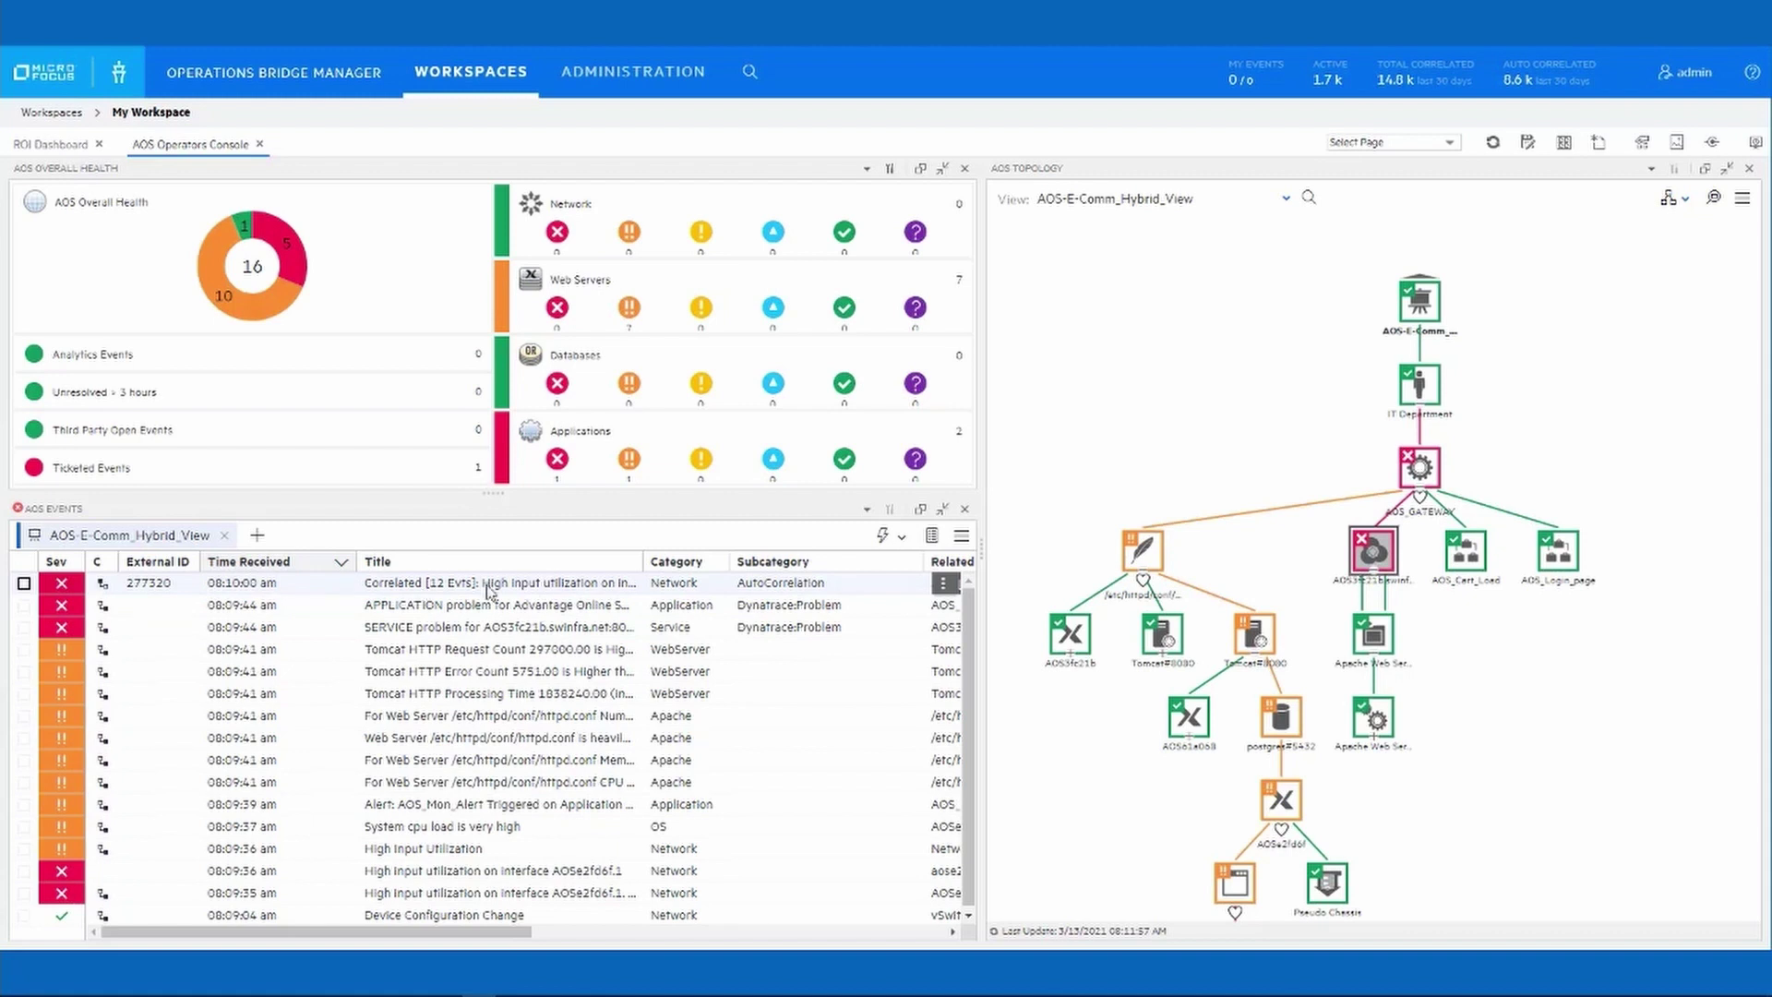
pyautogui.click(944, 584)
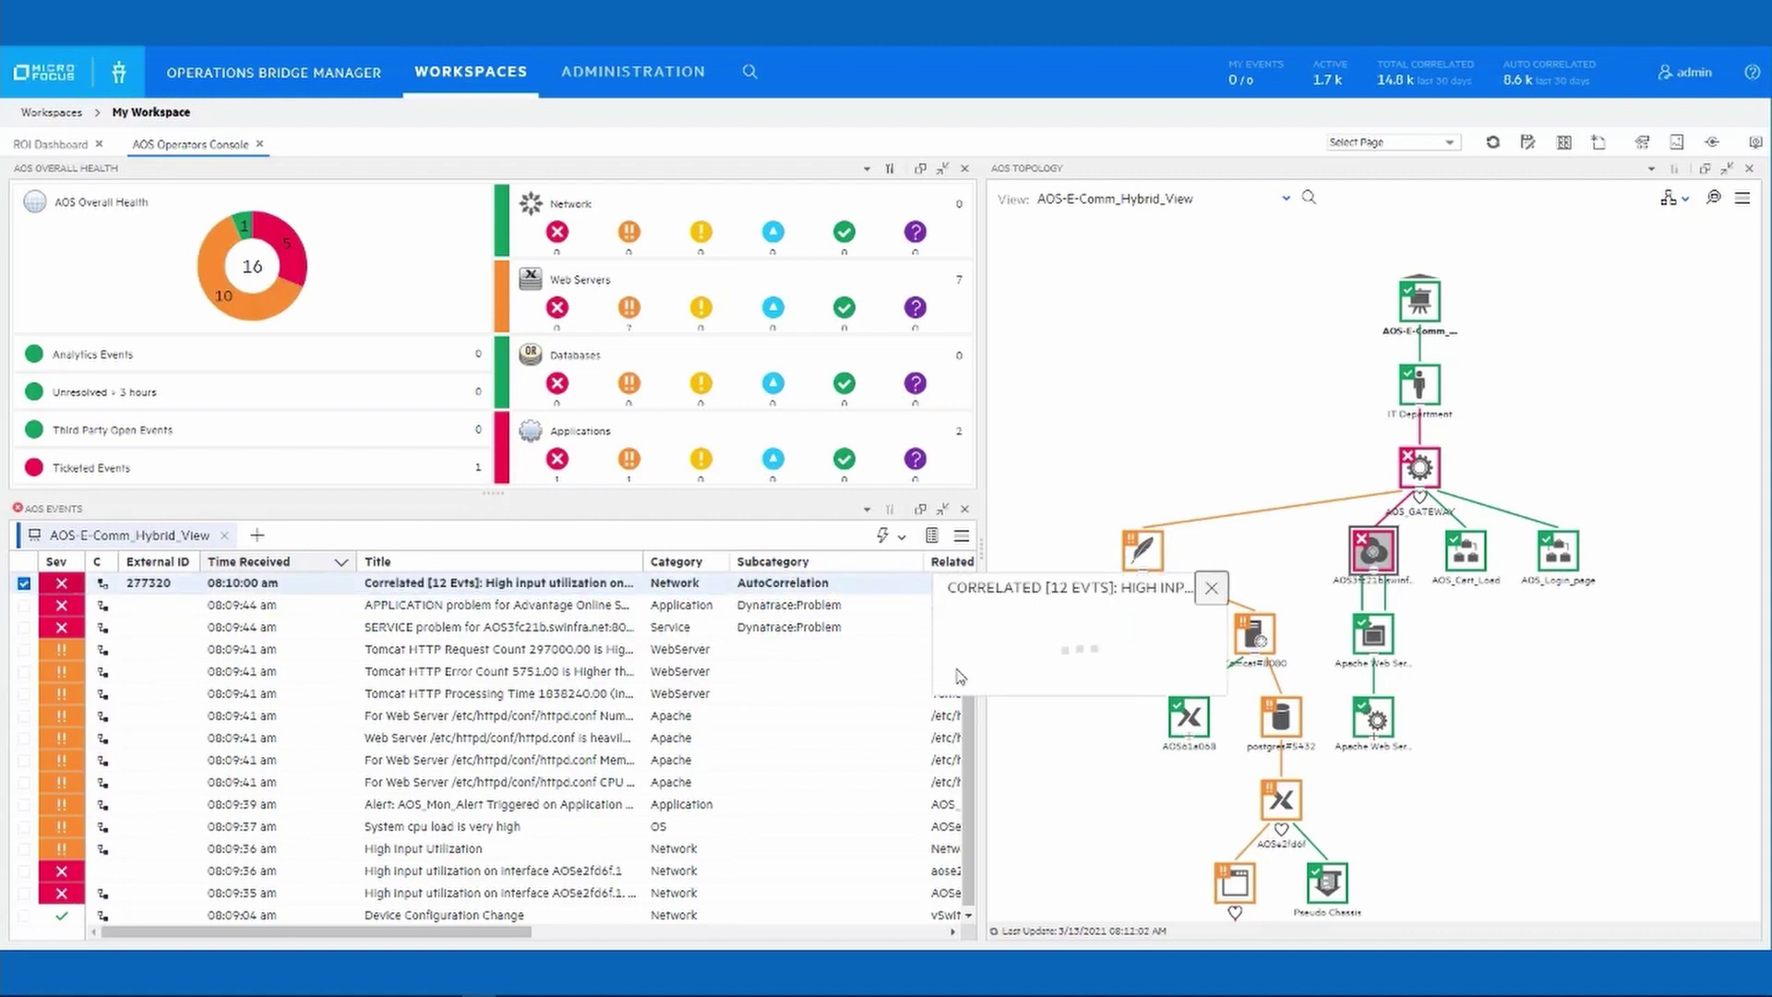
pyautogui.click(986, 593)
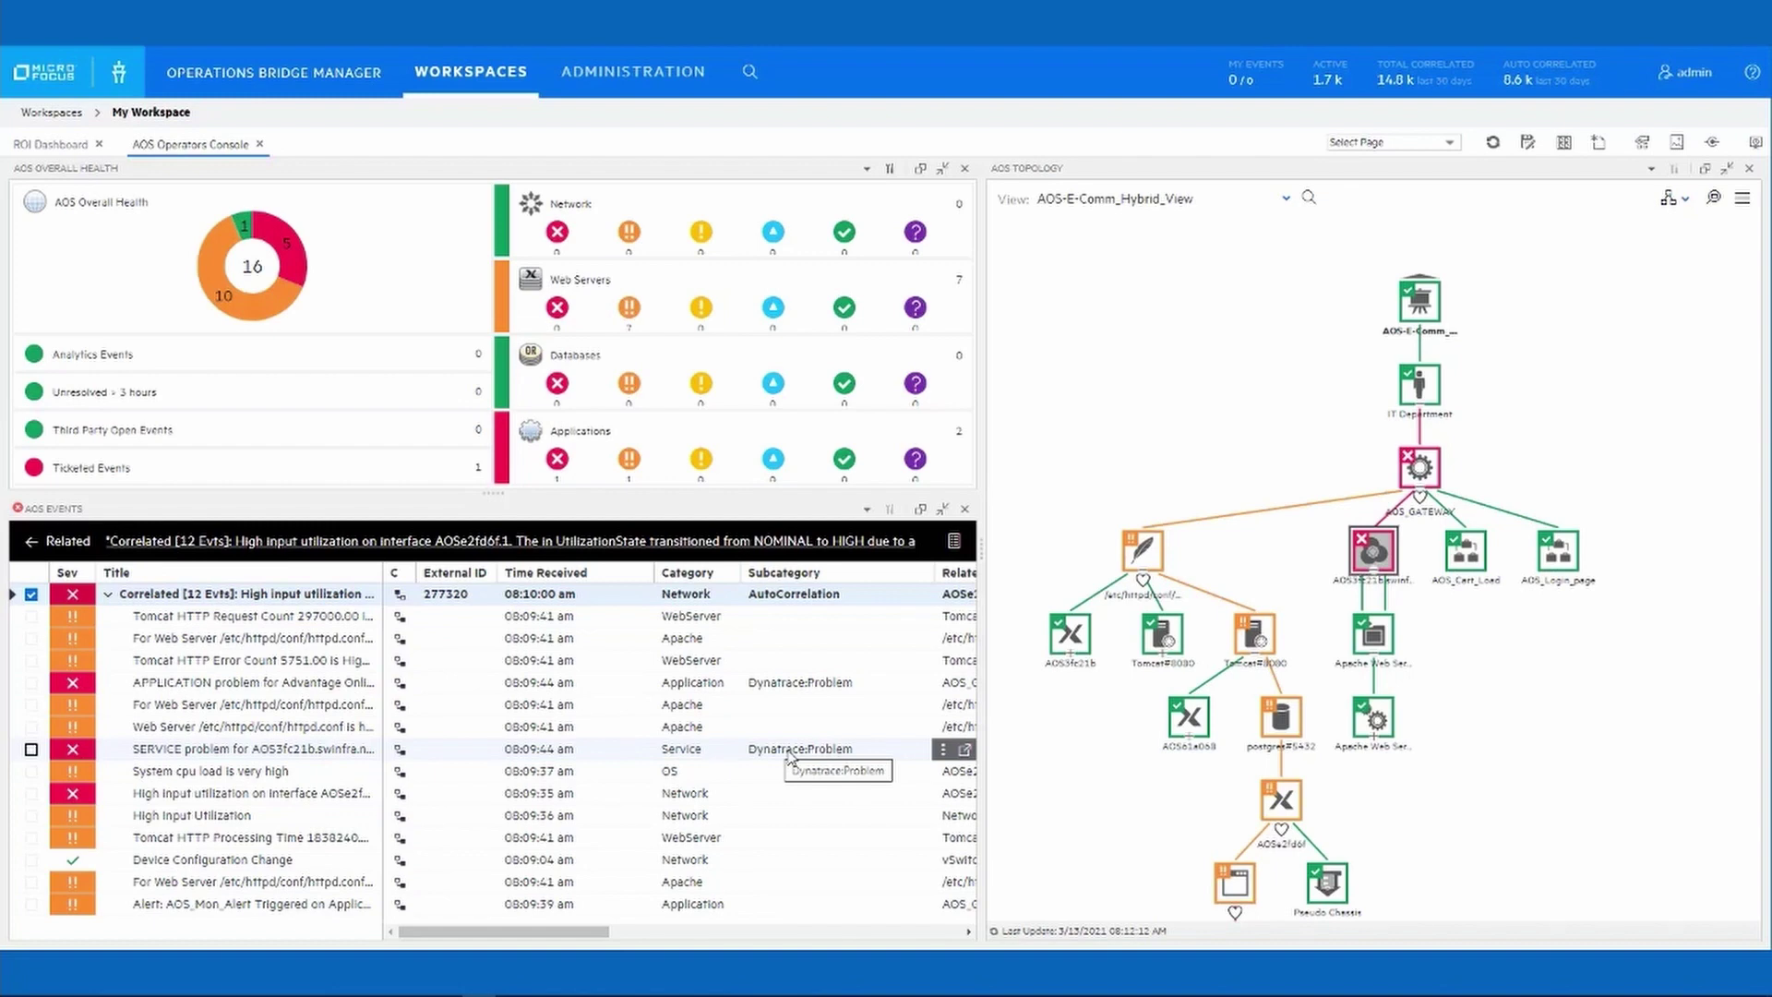
pyautogui.doubleClick(790, 757)
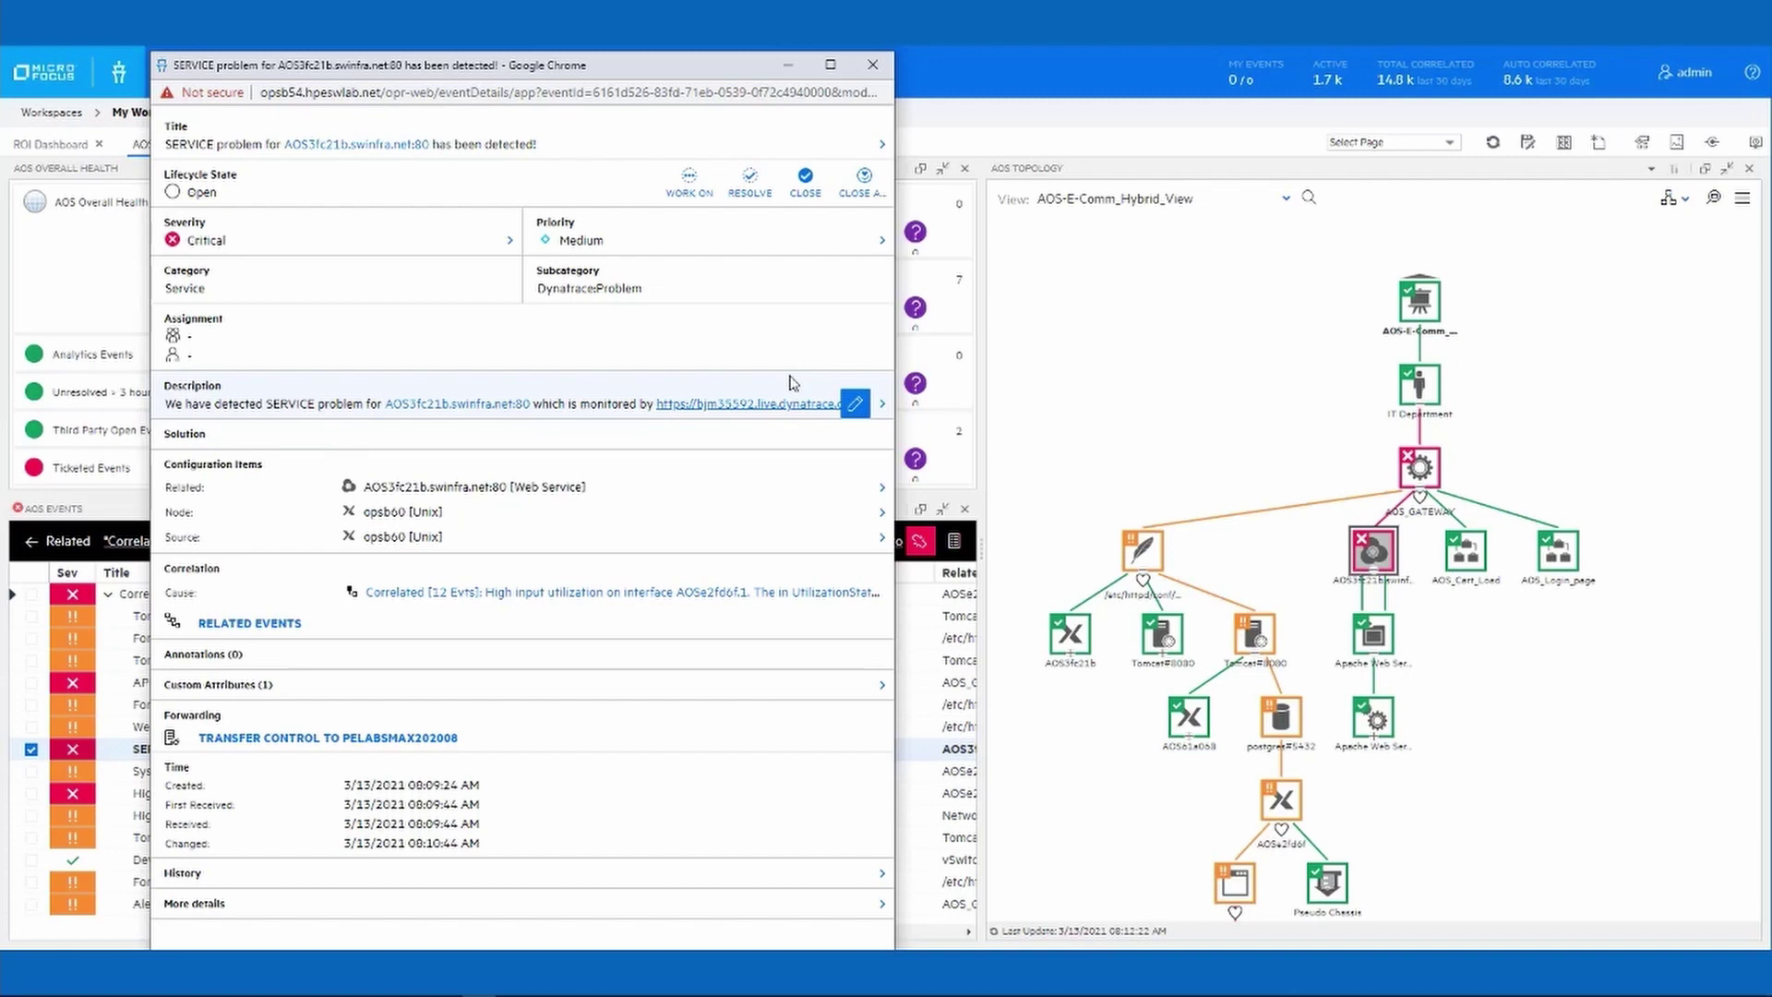
# Close the SERVICE problem event-details window.
pyautogui.click(870, 66)
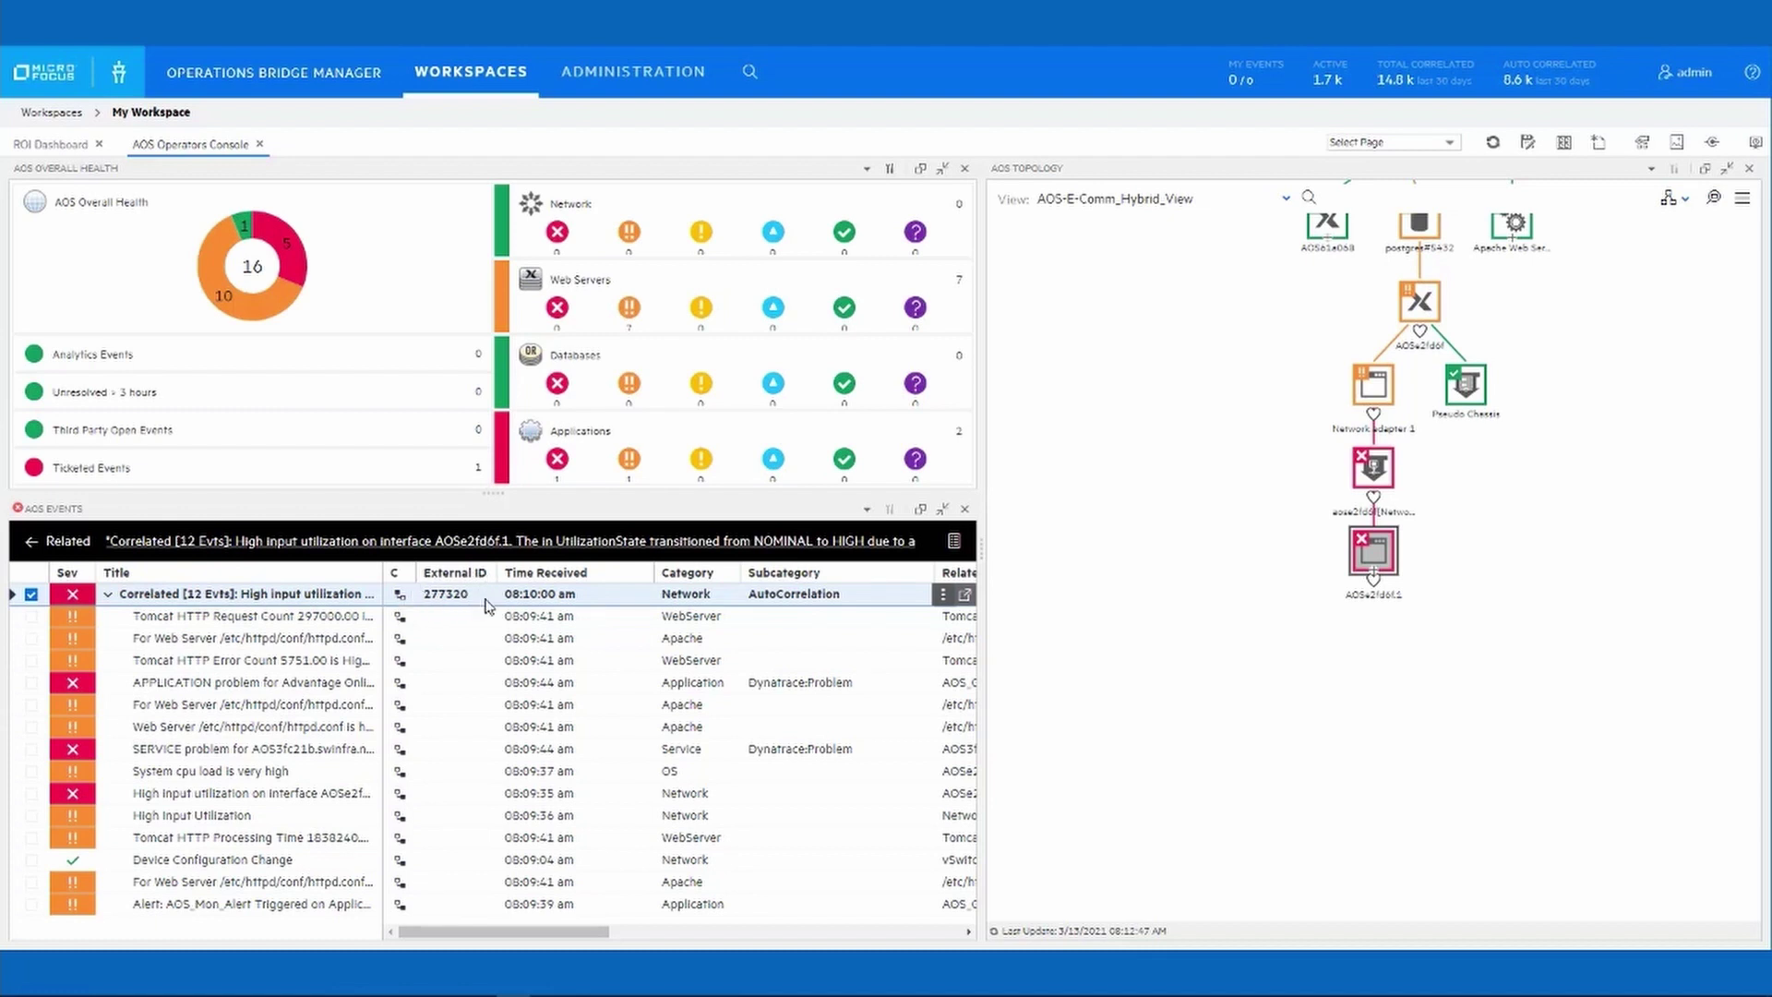
# From the correlated network event's Forwarded to details, show the incident in SMAX.
pyautogui.doubleClick(488, 600)
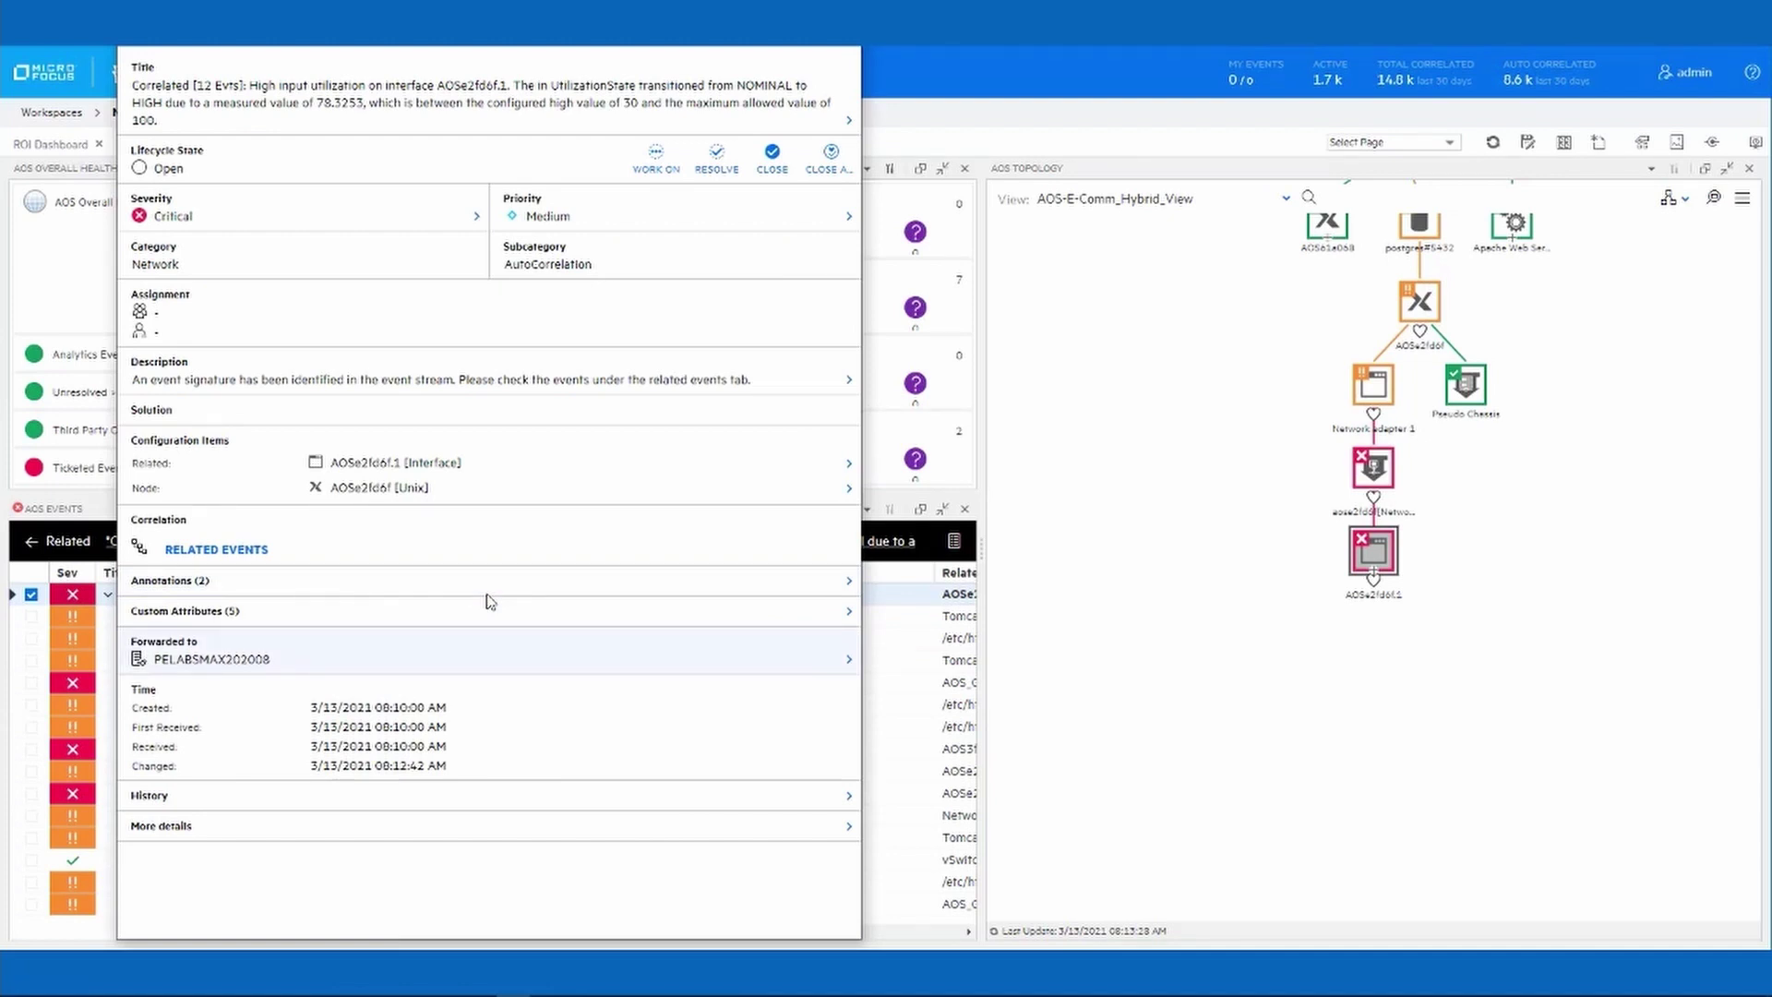
pyautogui.click(294, 657)
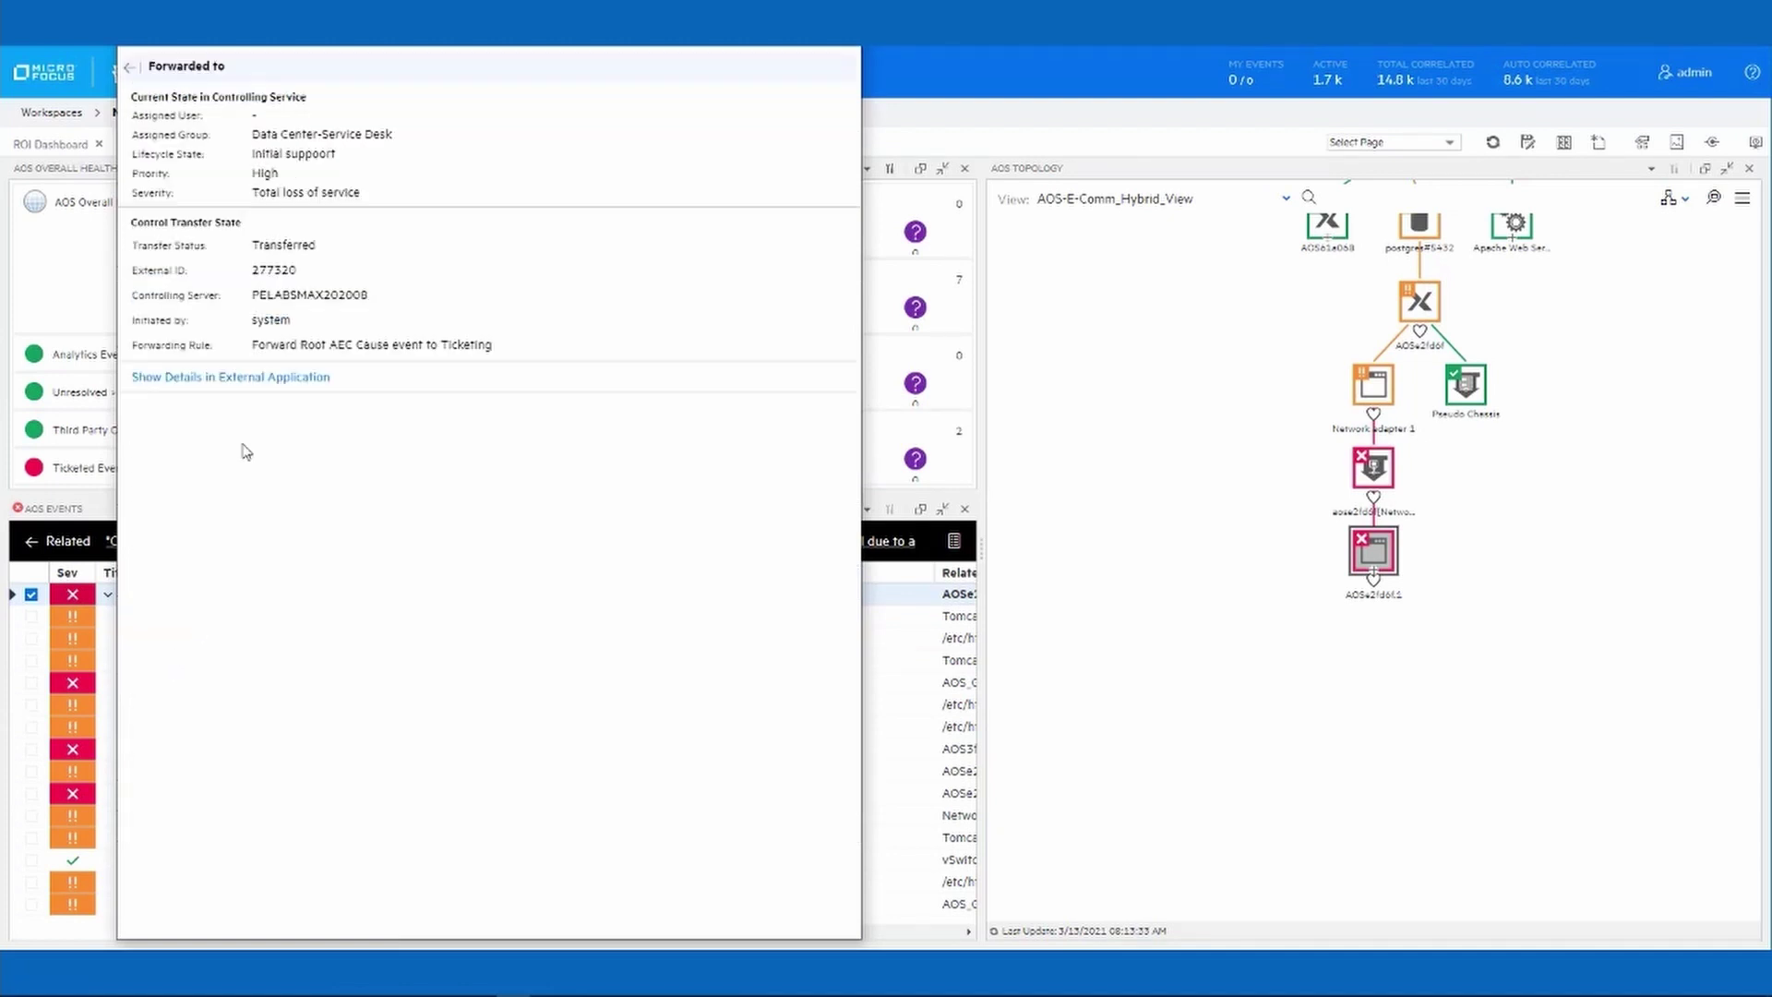
pyautogui.click(272, 378)
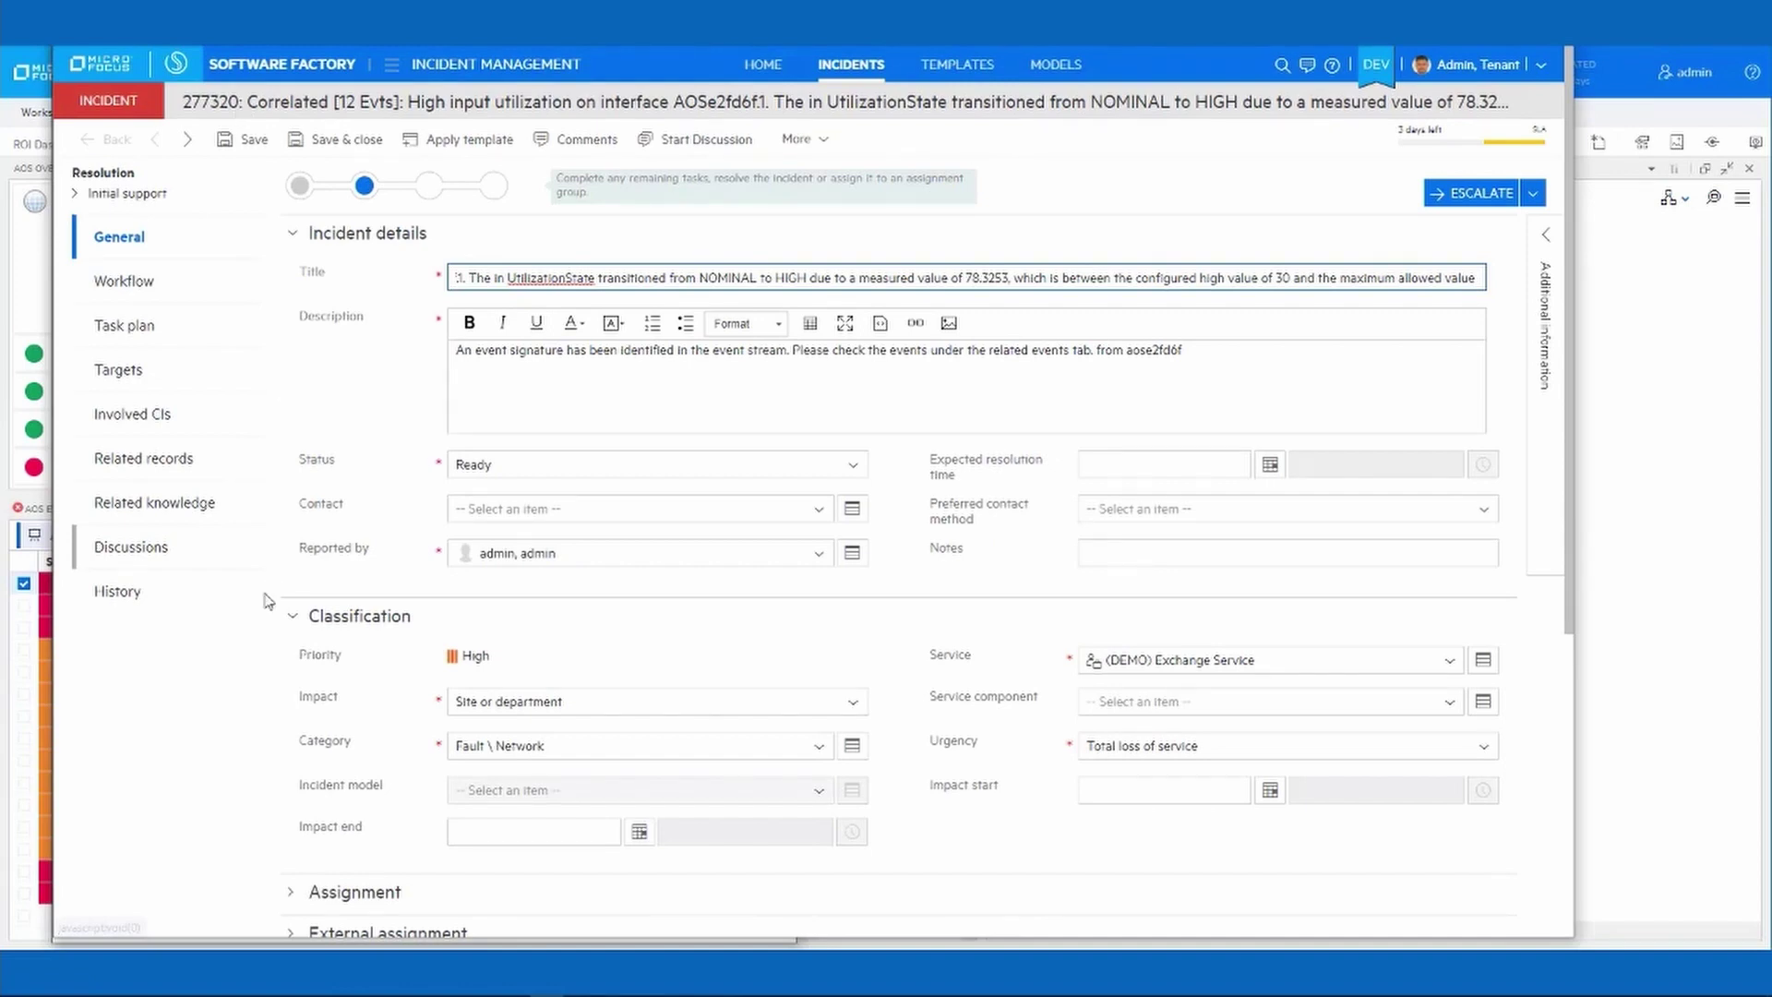
# Switch to the incident's Discussions tab and scroll through the OMi status updates.
pyautogui.click(157, 544)
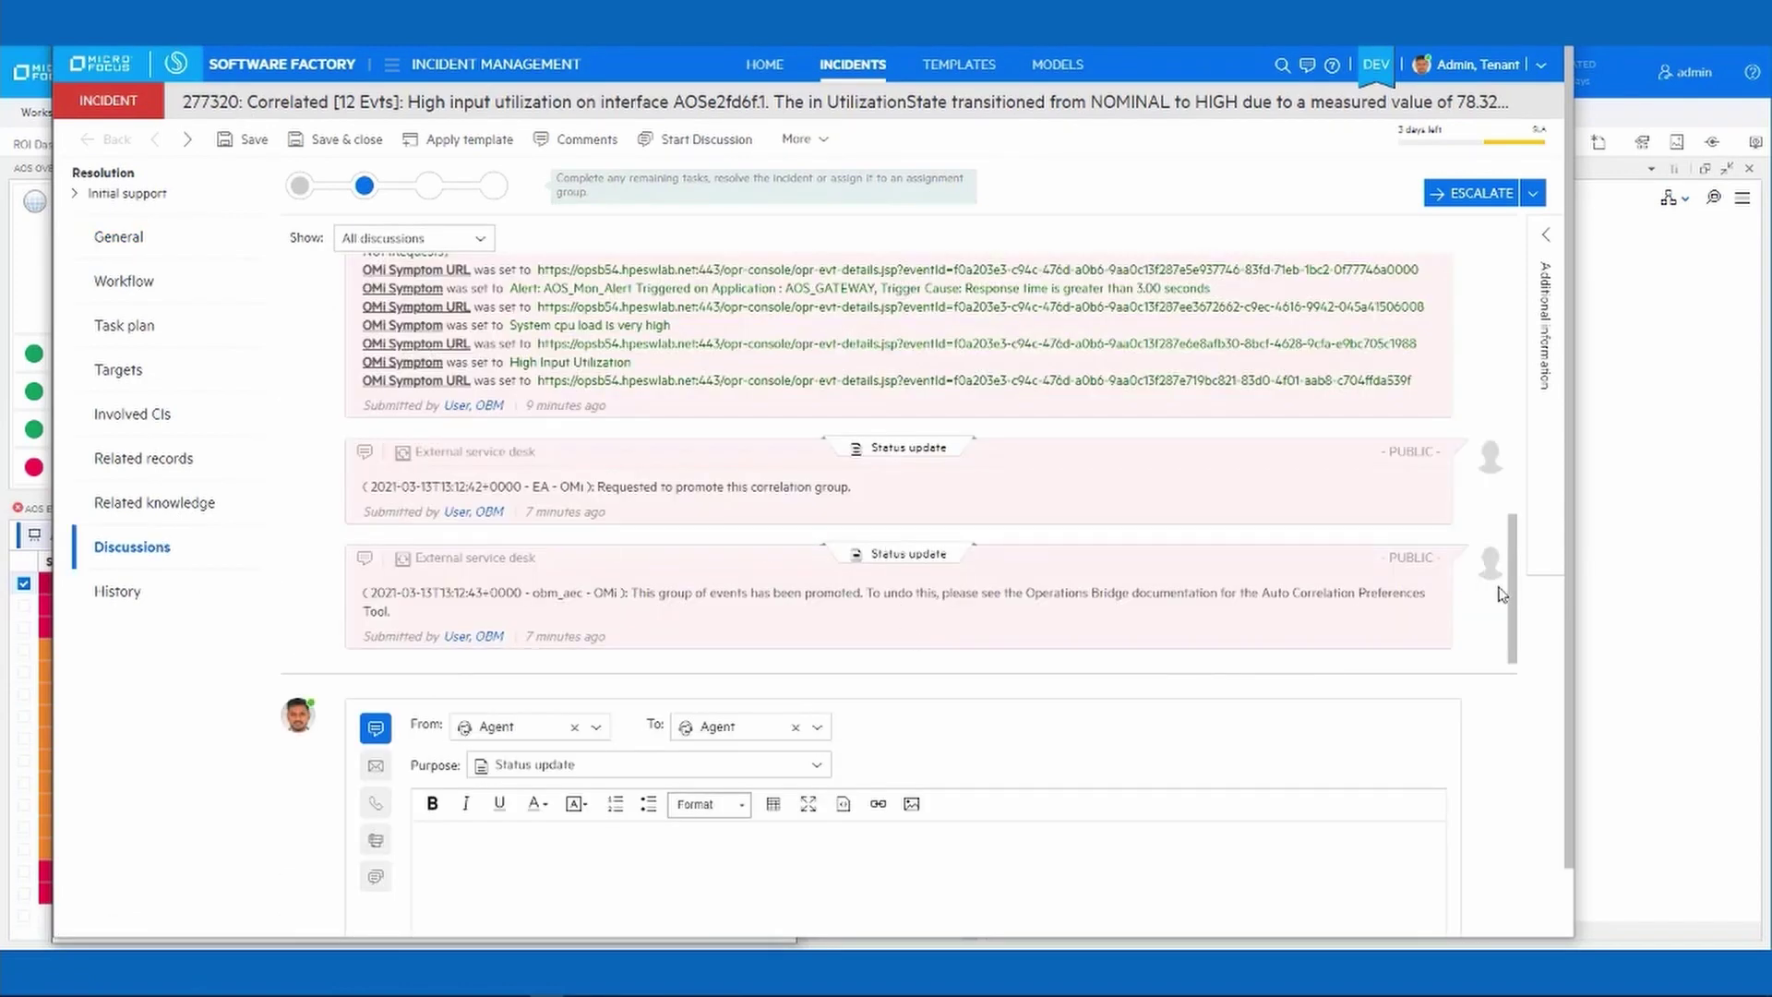
pyautogui.scroll(7, 1510, 554)
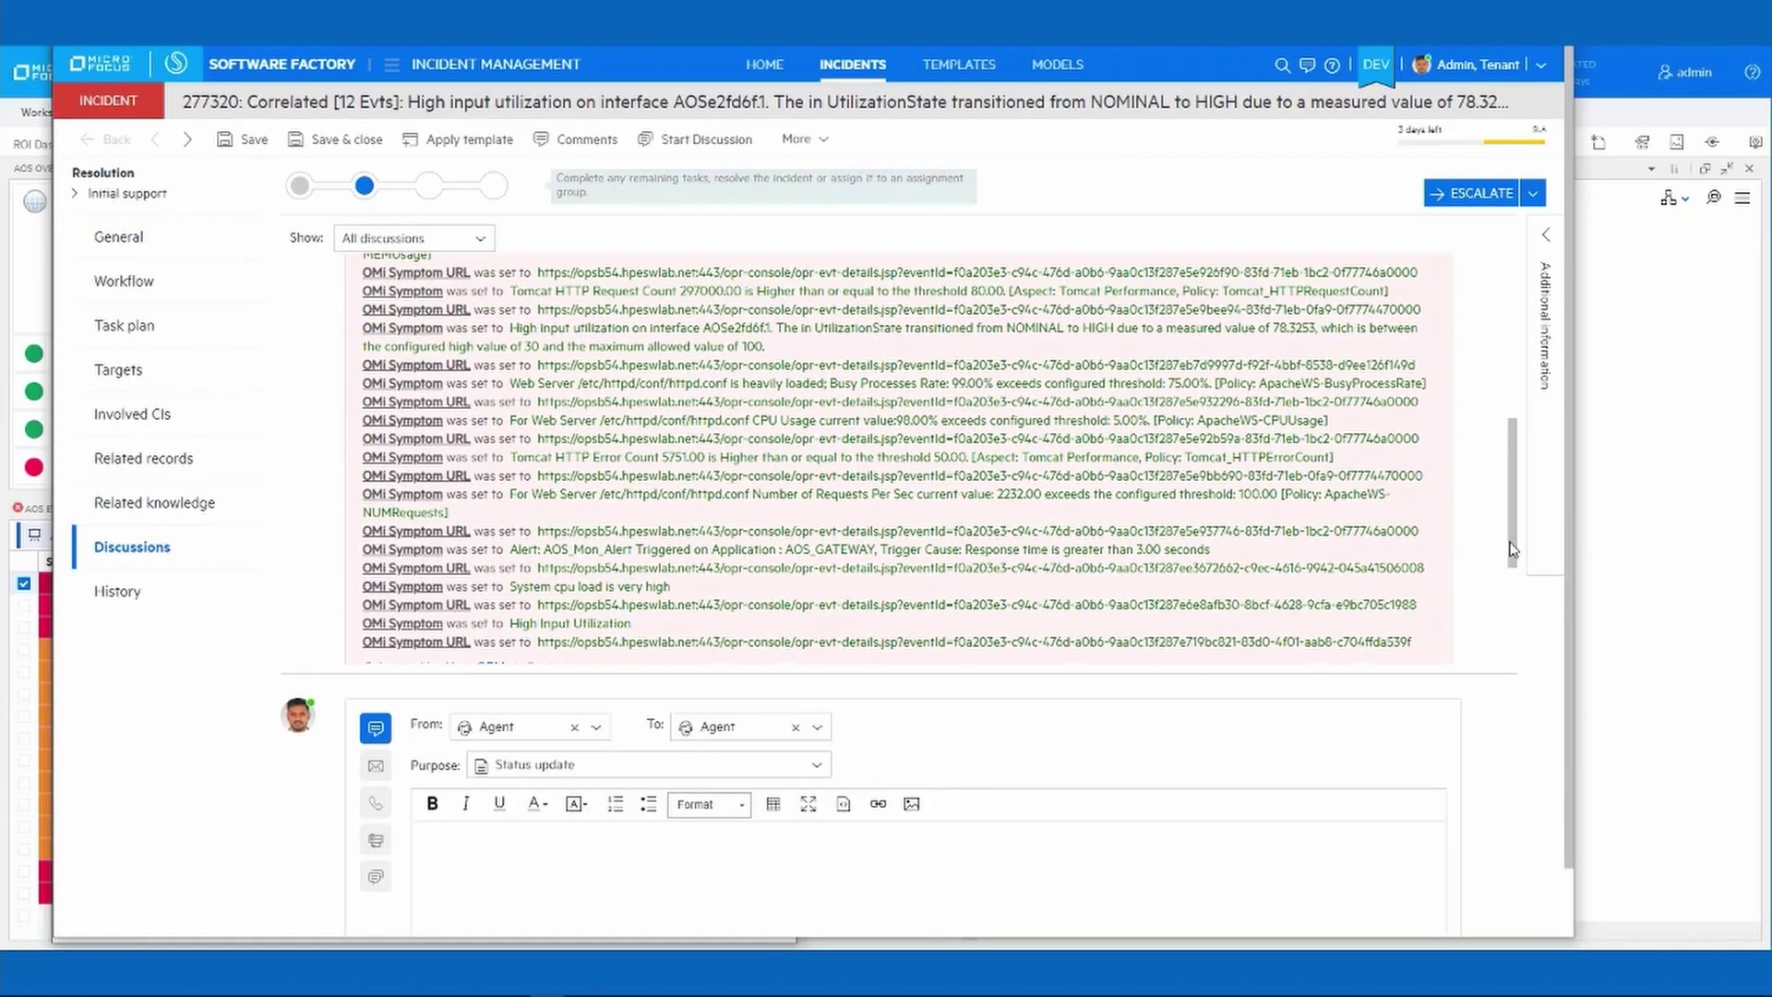
pyautogui.scroll(10, 1513, 492)
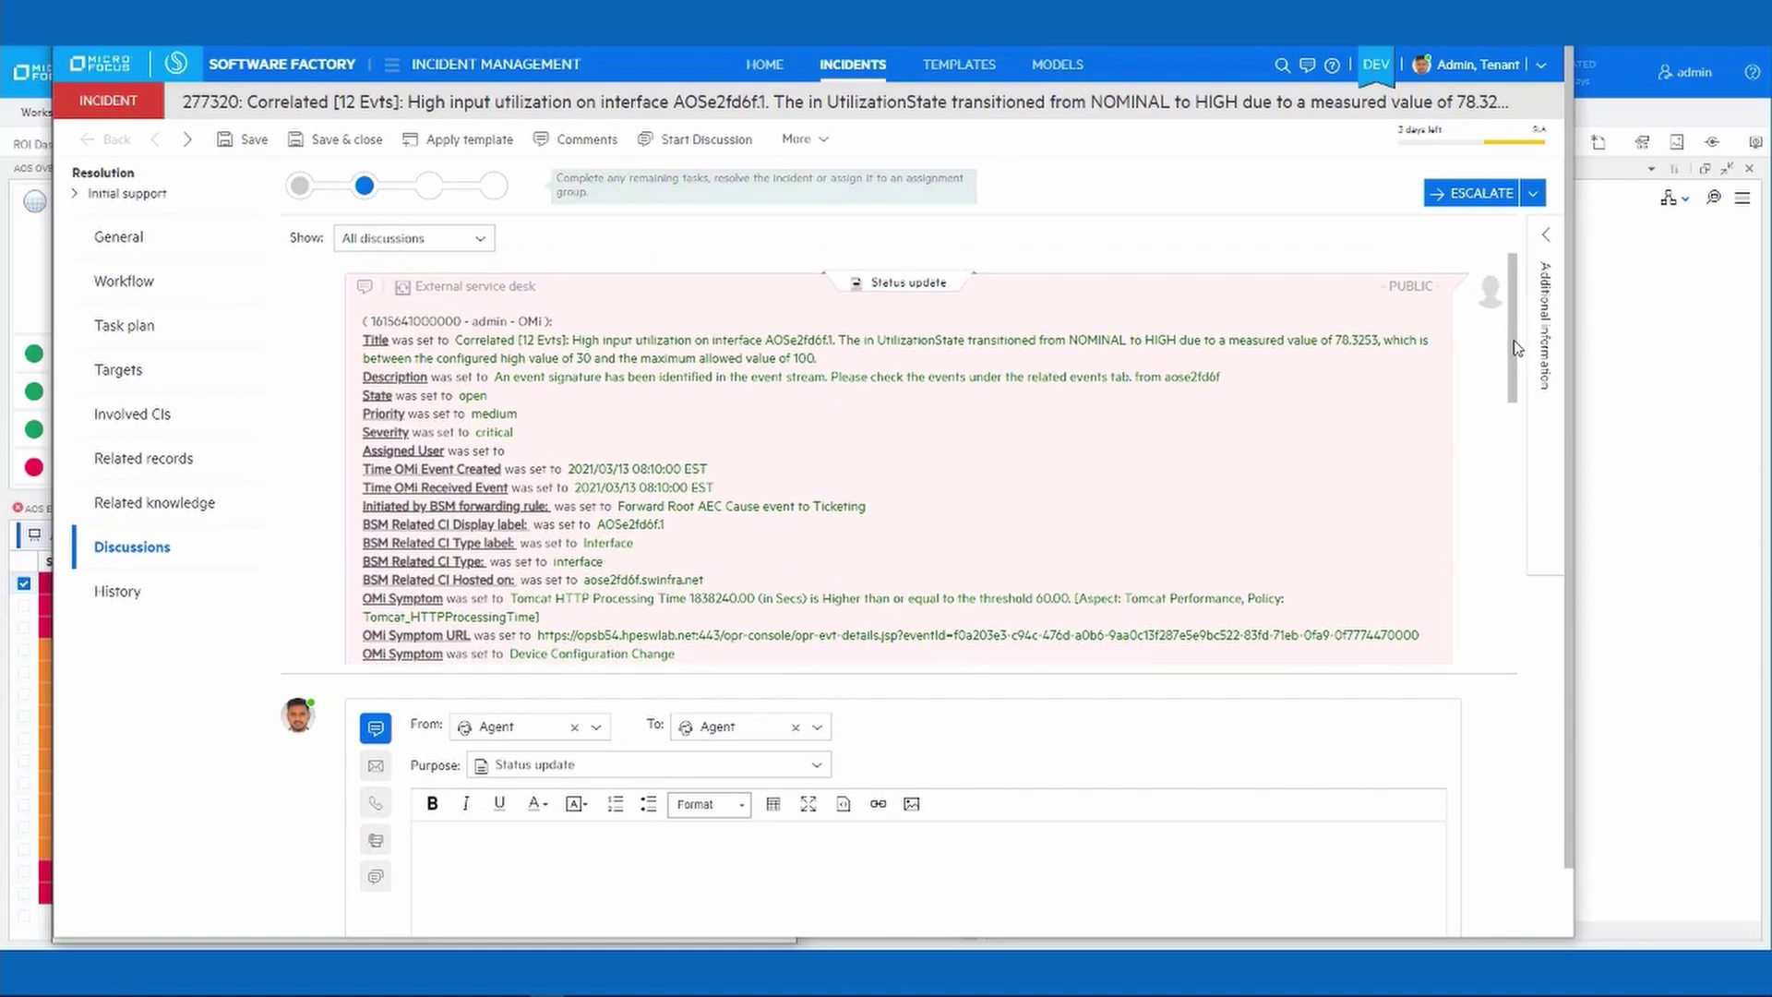
pyautogui.scroll(-5, 1518, 415)
pyautogui.moveTo(1516, 439); pyautogui.dragTo(1520, 545)
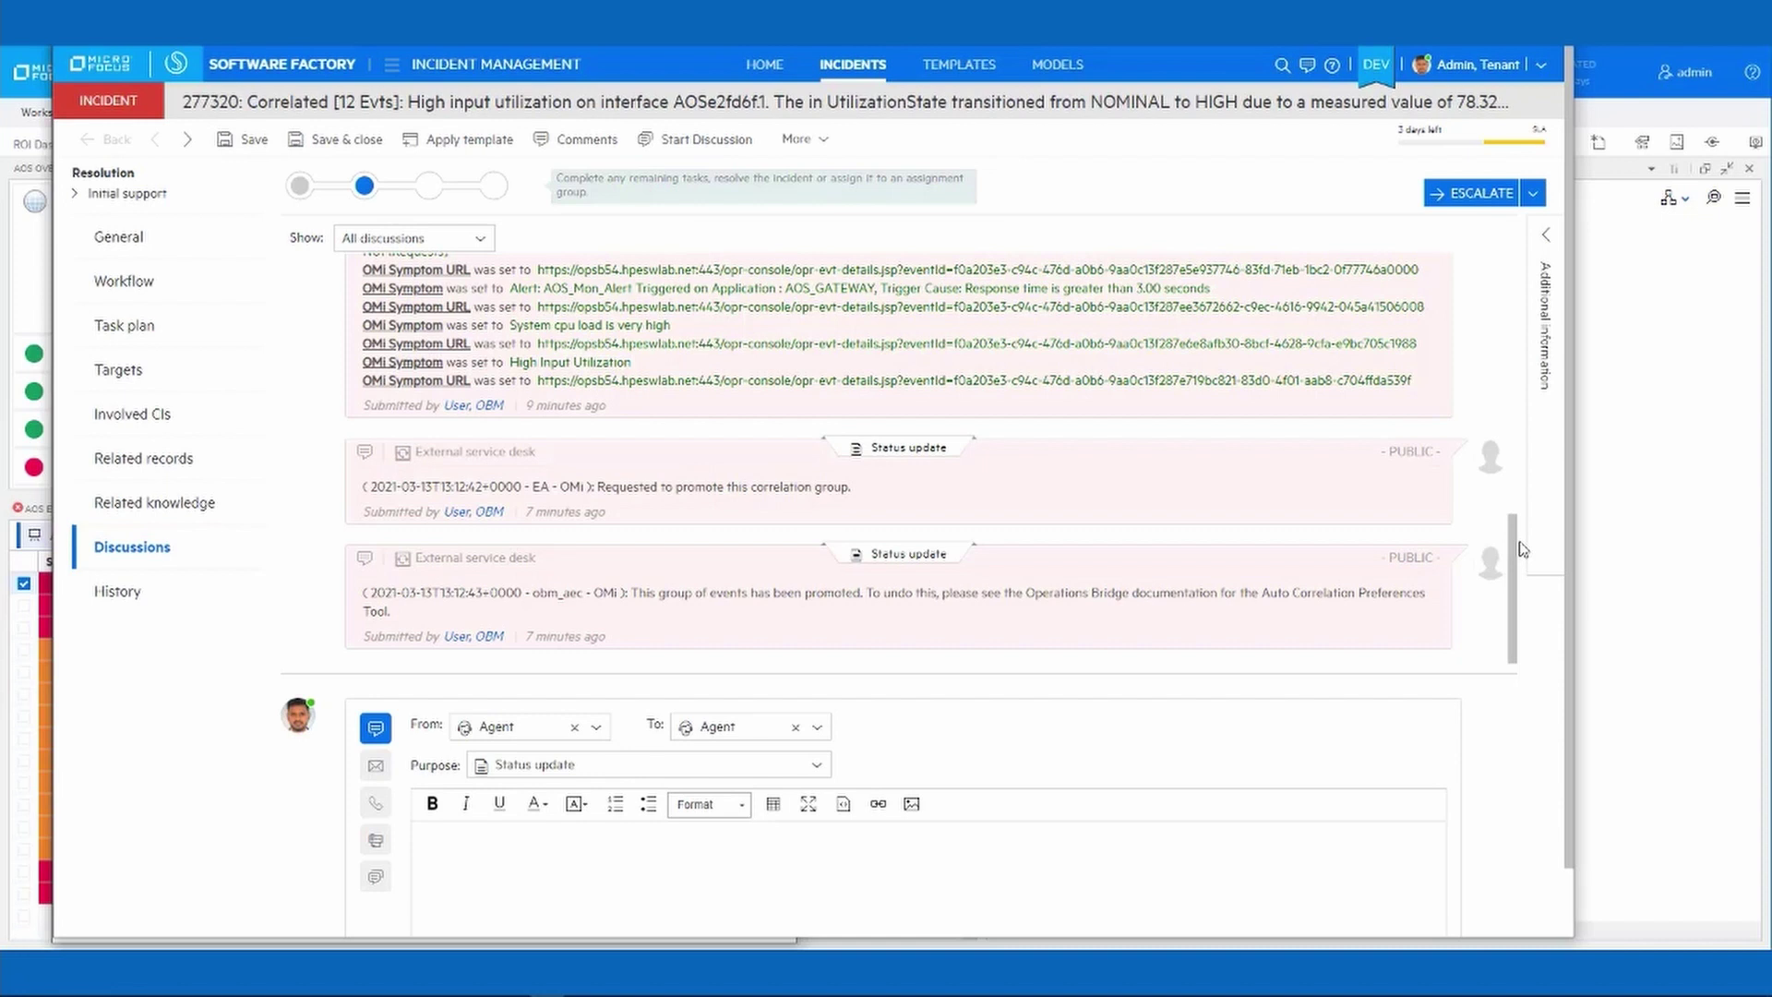
# Post a note that a network configuration change caused the events and reverting it should resolve them, then Save & close.
pyautogui.click(699, 882)
pyautogui.write('Network configuration change res')
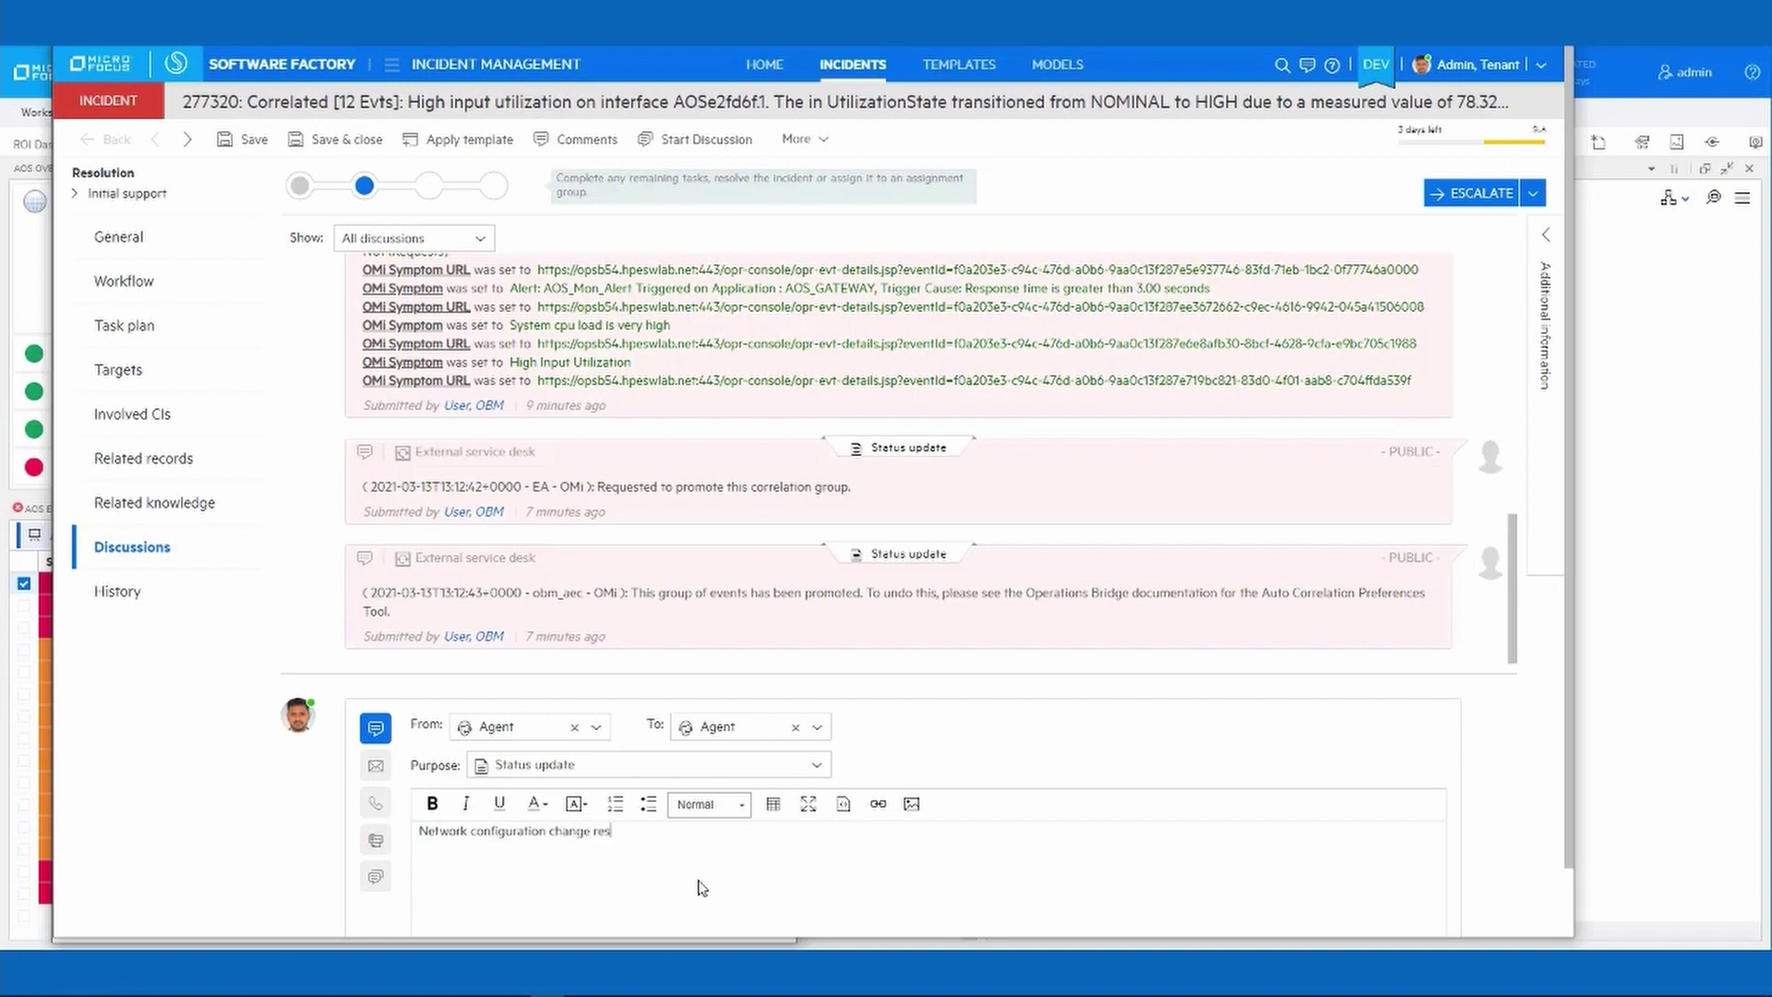
pyautogui.write('ulted in the events; reverting the ch')
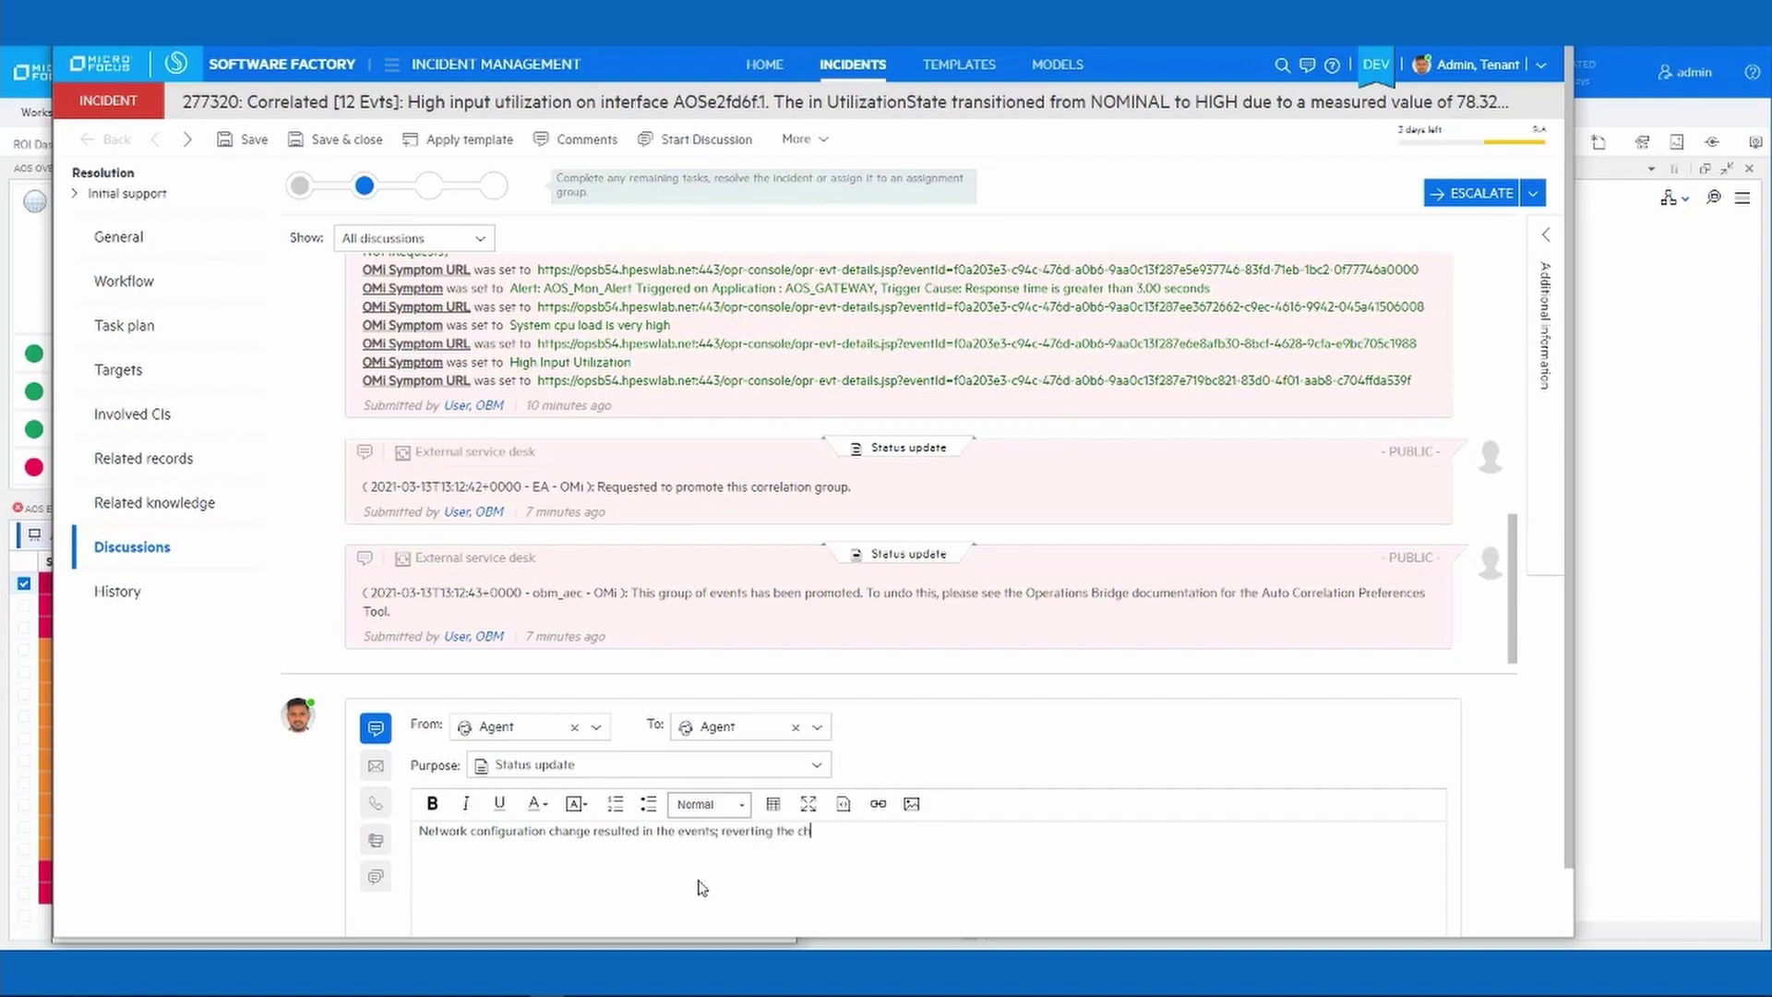
pyautogui.write('ange should resolve the issue')
pyautogui.click(349, 150)
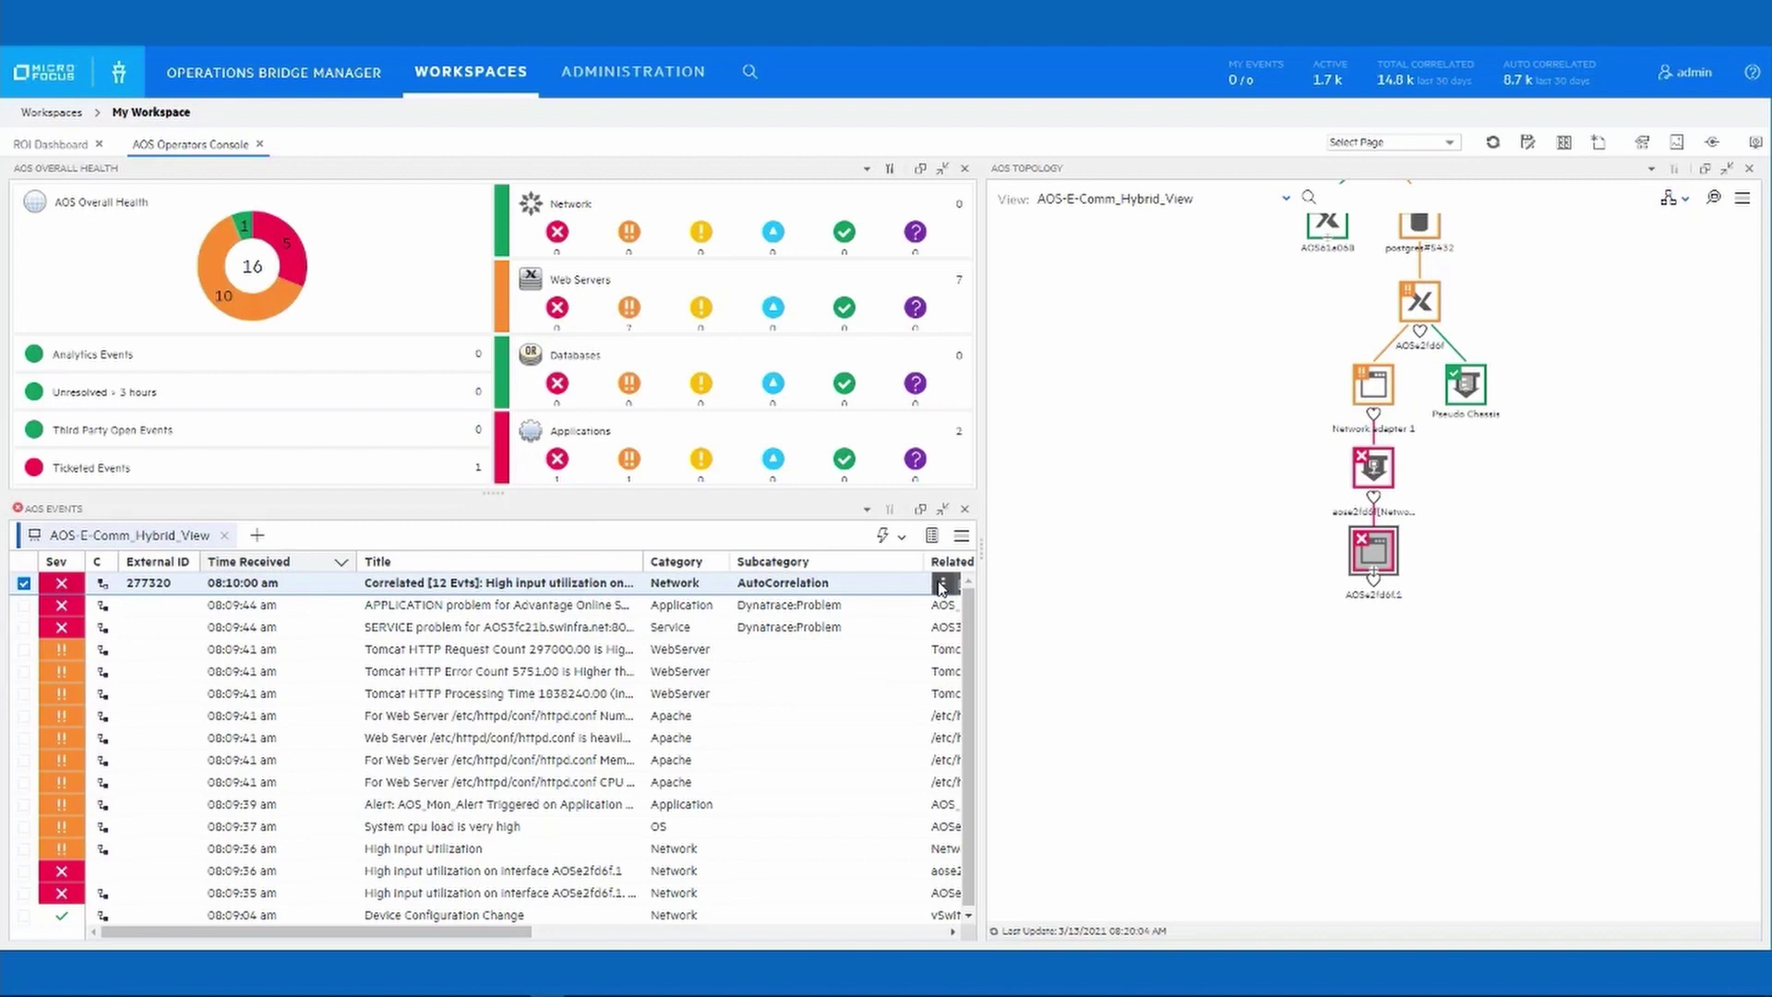
# Run the ACL Configuration (CI) run book on the correlated network event from its Run Books menu.
pyautogui.click(942, 585)
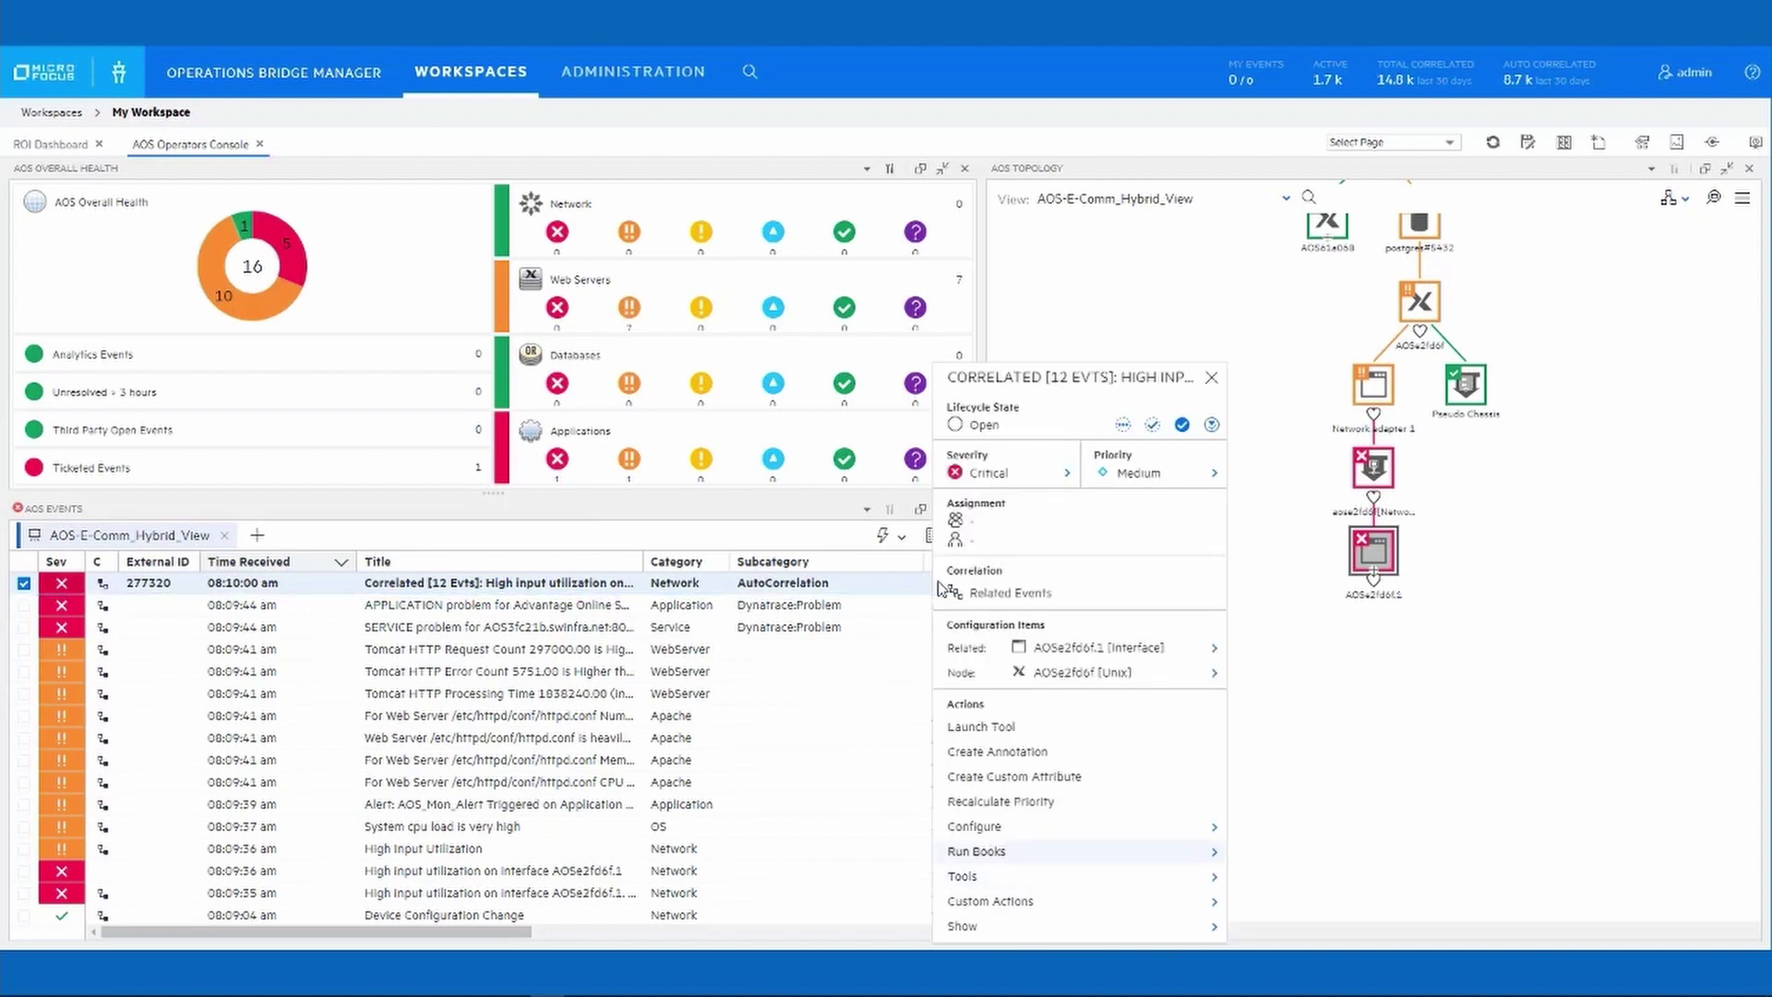
pyautogui.click(1068, 859)
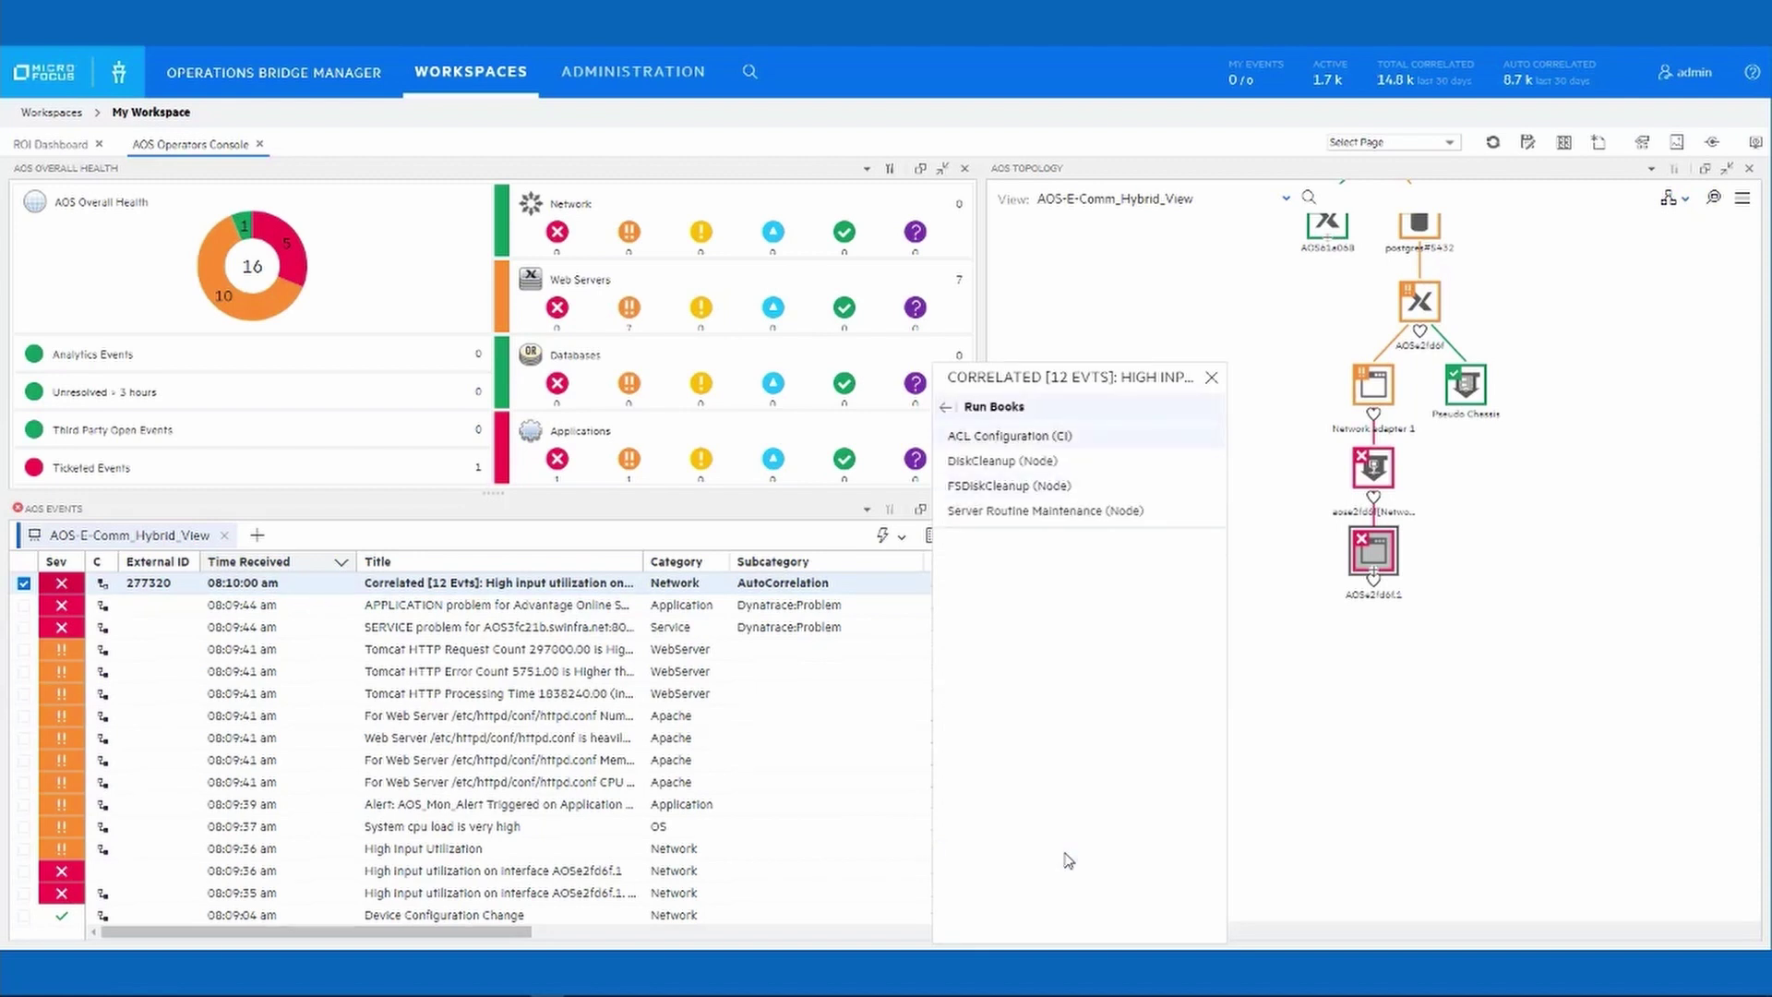
pyautogui.click(1003, 435)
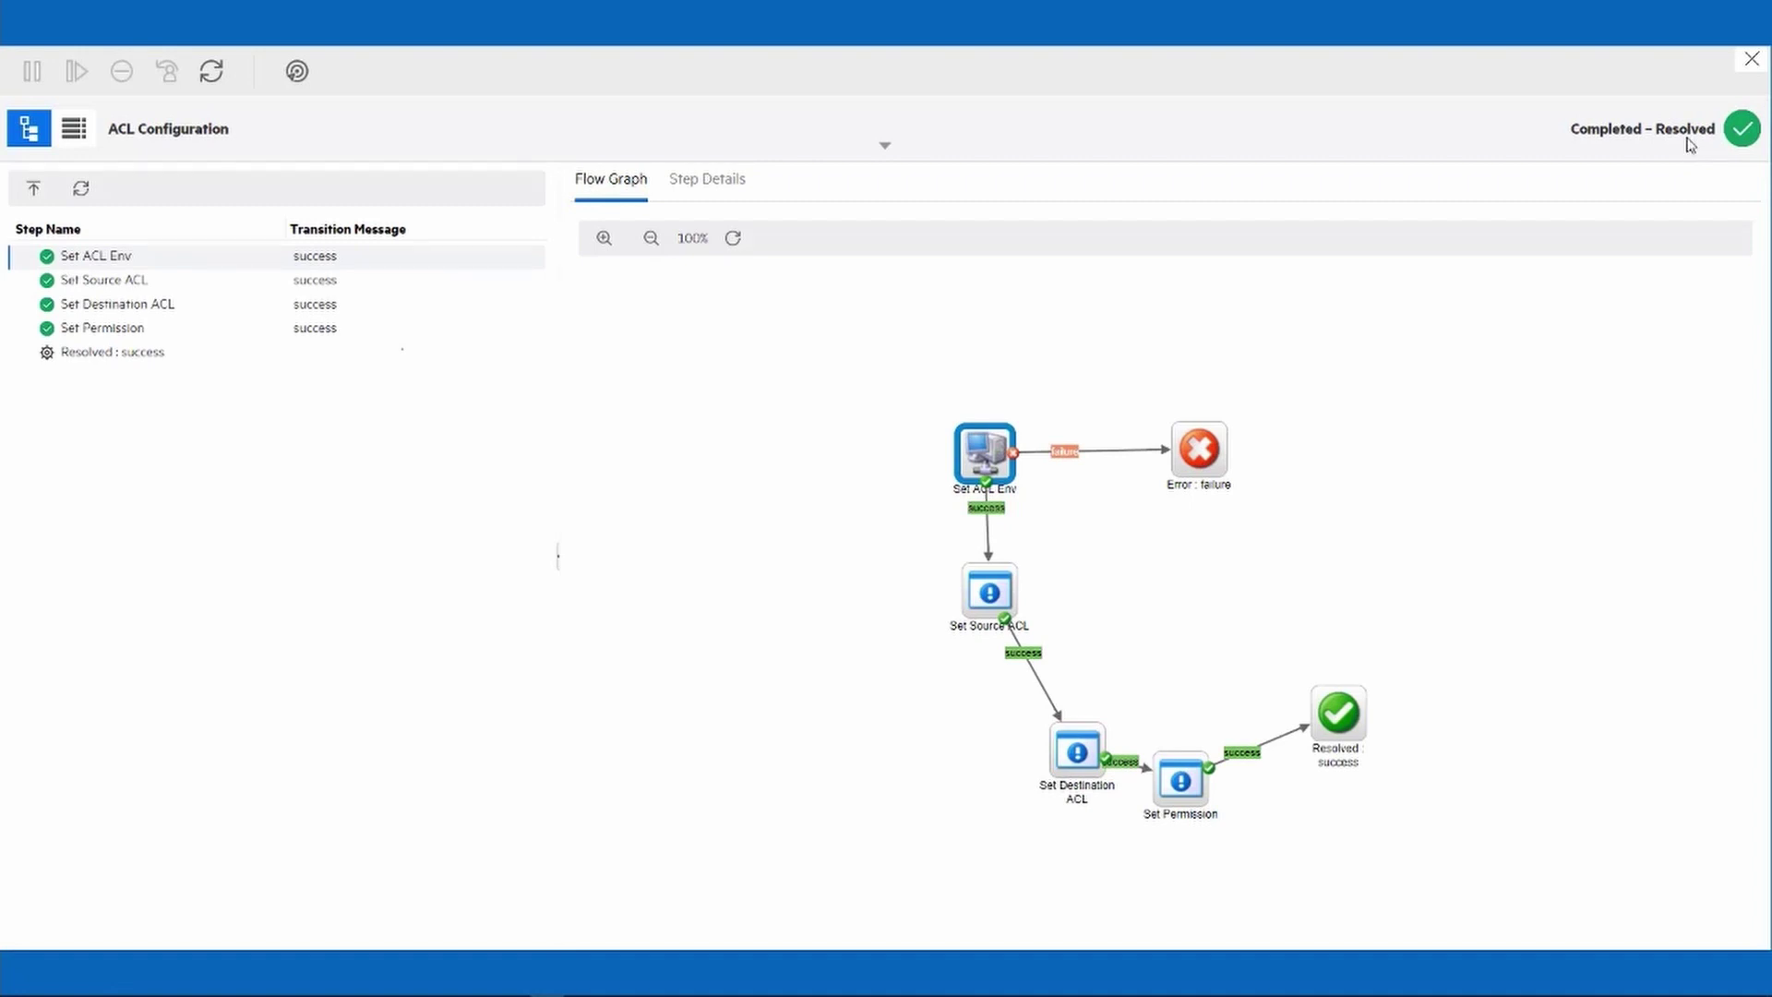
# Close the Completed – Resolved ACL Configuration execution window to return to the console.
pyautogui.click(1750, 60)
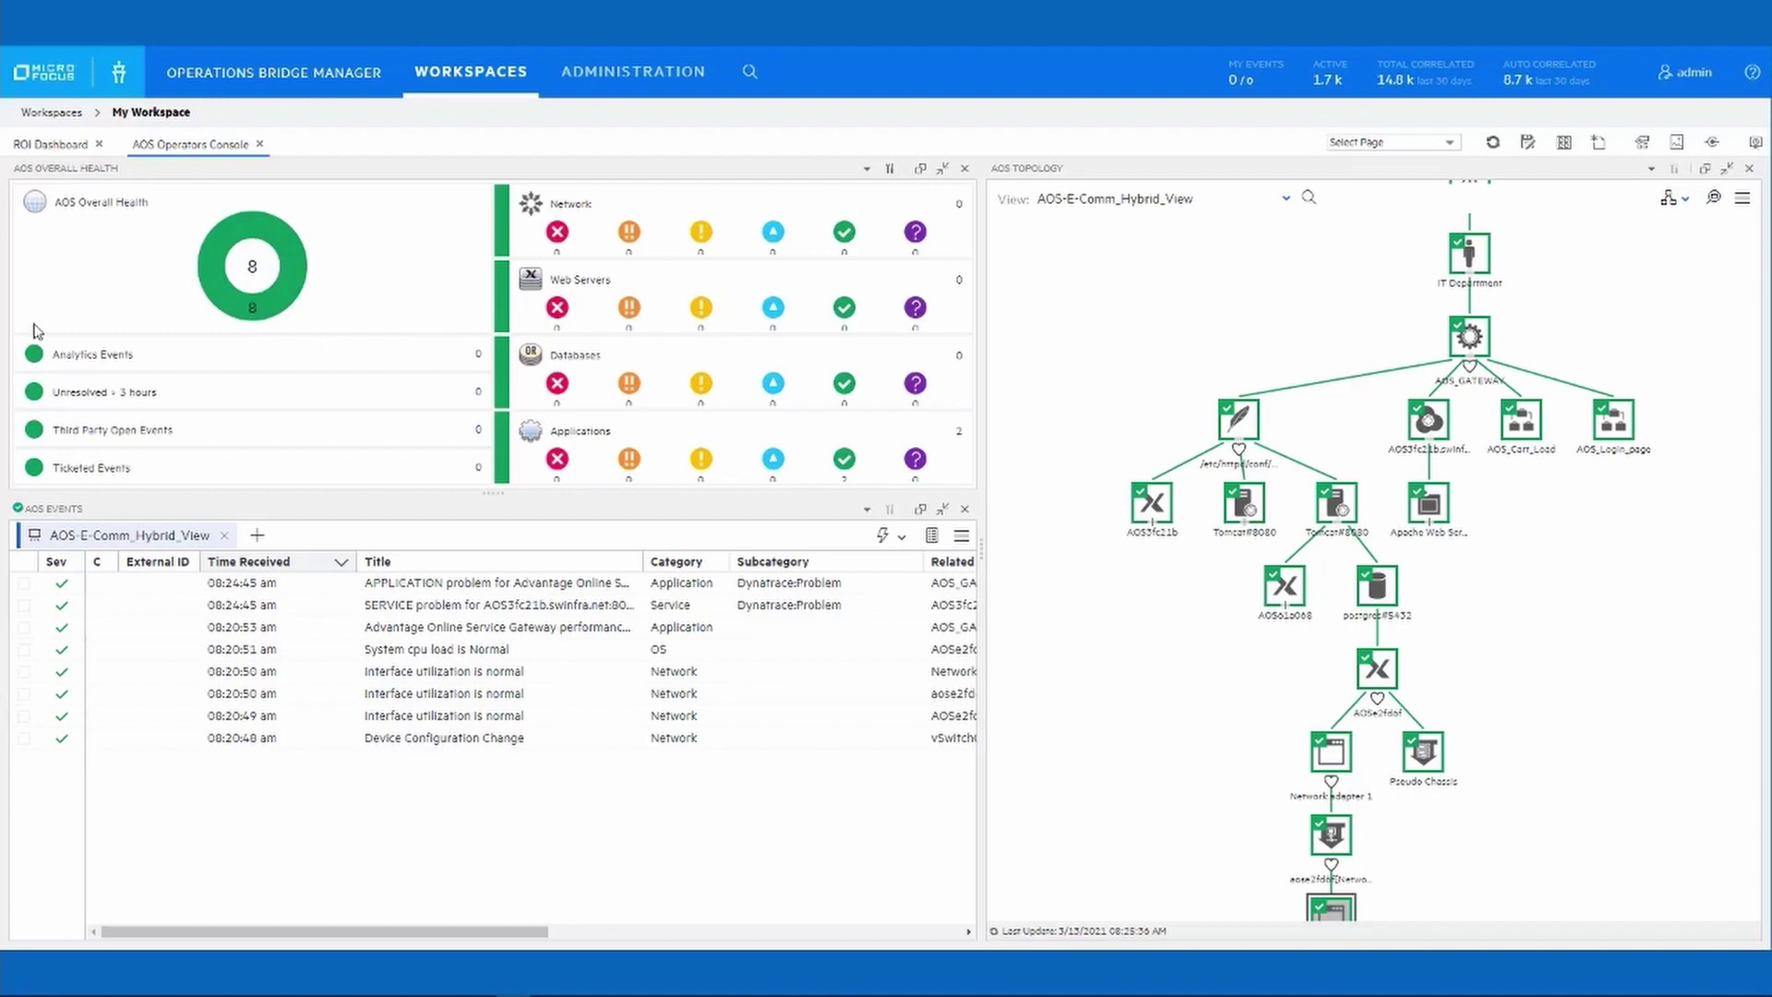
# View the ROI Dashboard: 527,164 total events, 517,099 (98.1%) reduced by OBM.
pyautogui.click(56, 148)
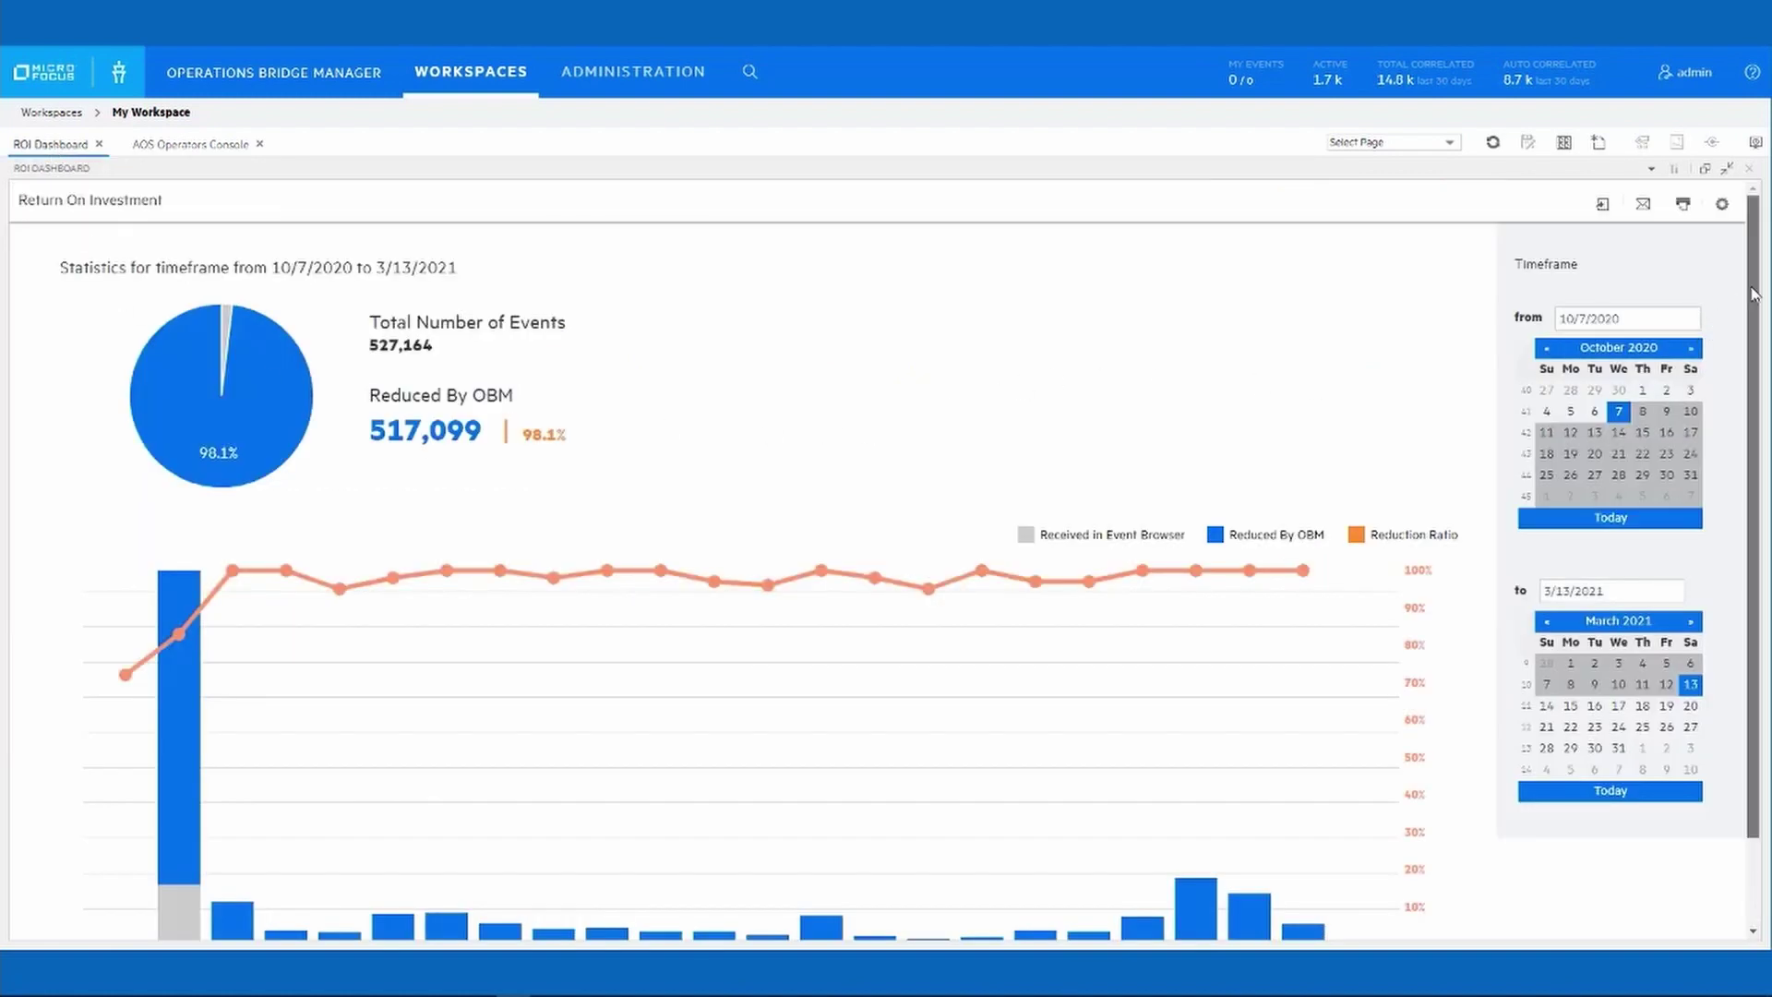
pyautogui.moveTo(1756, 312); pyautogui.dragTo(1761, 461)
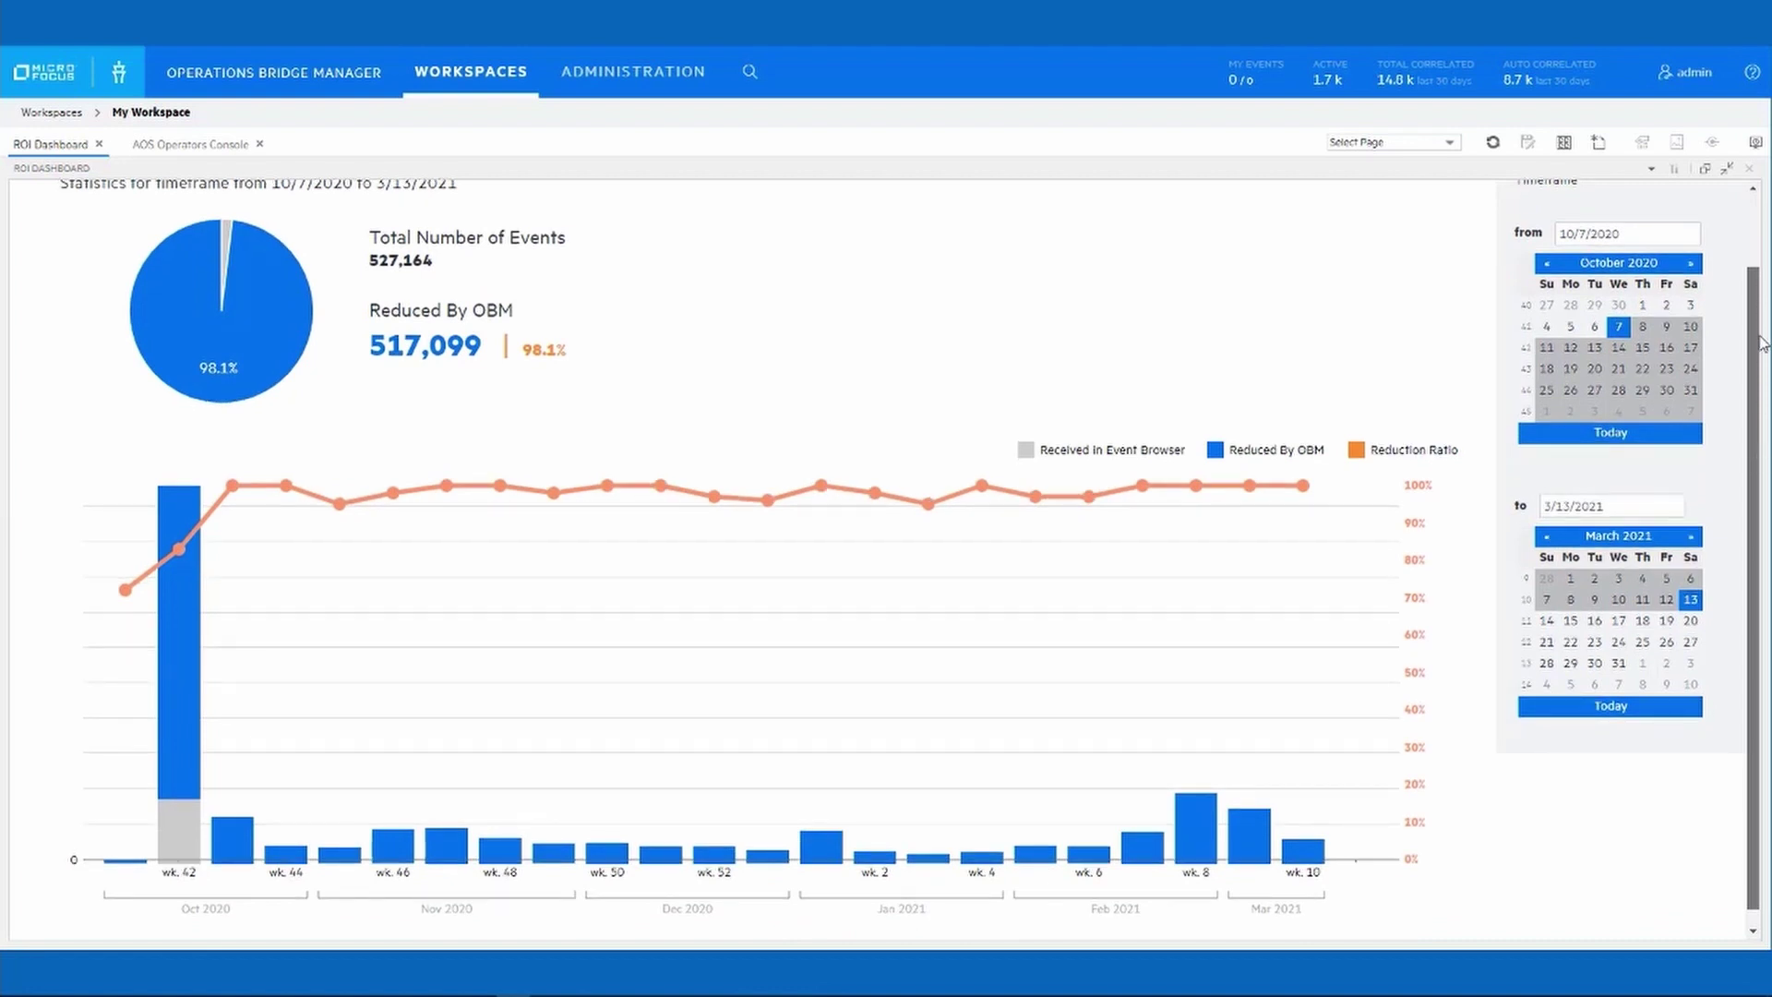
pyautogui.moveTo(1756, 374); pyautogui.dragTo(1757, 294)
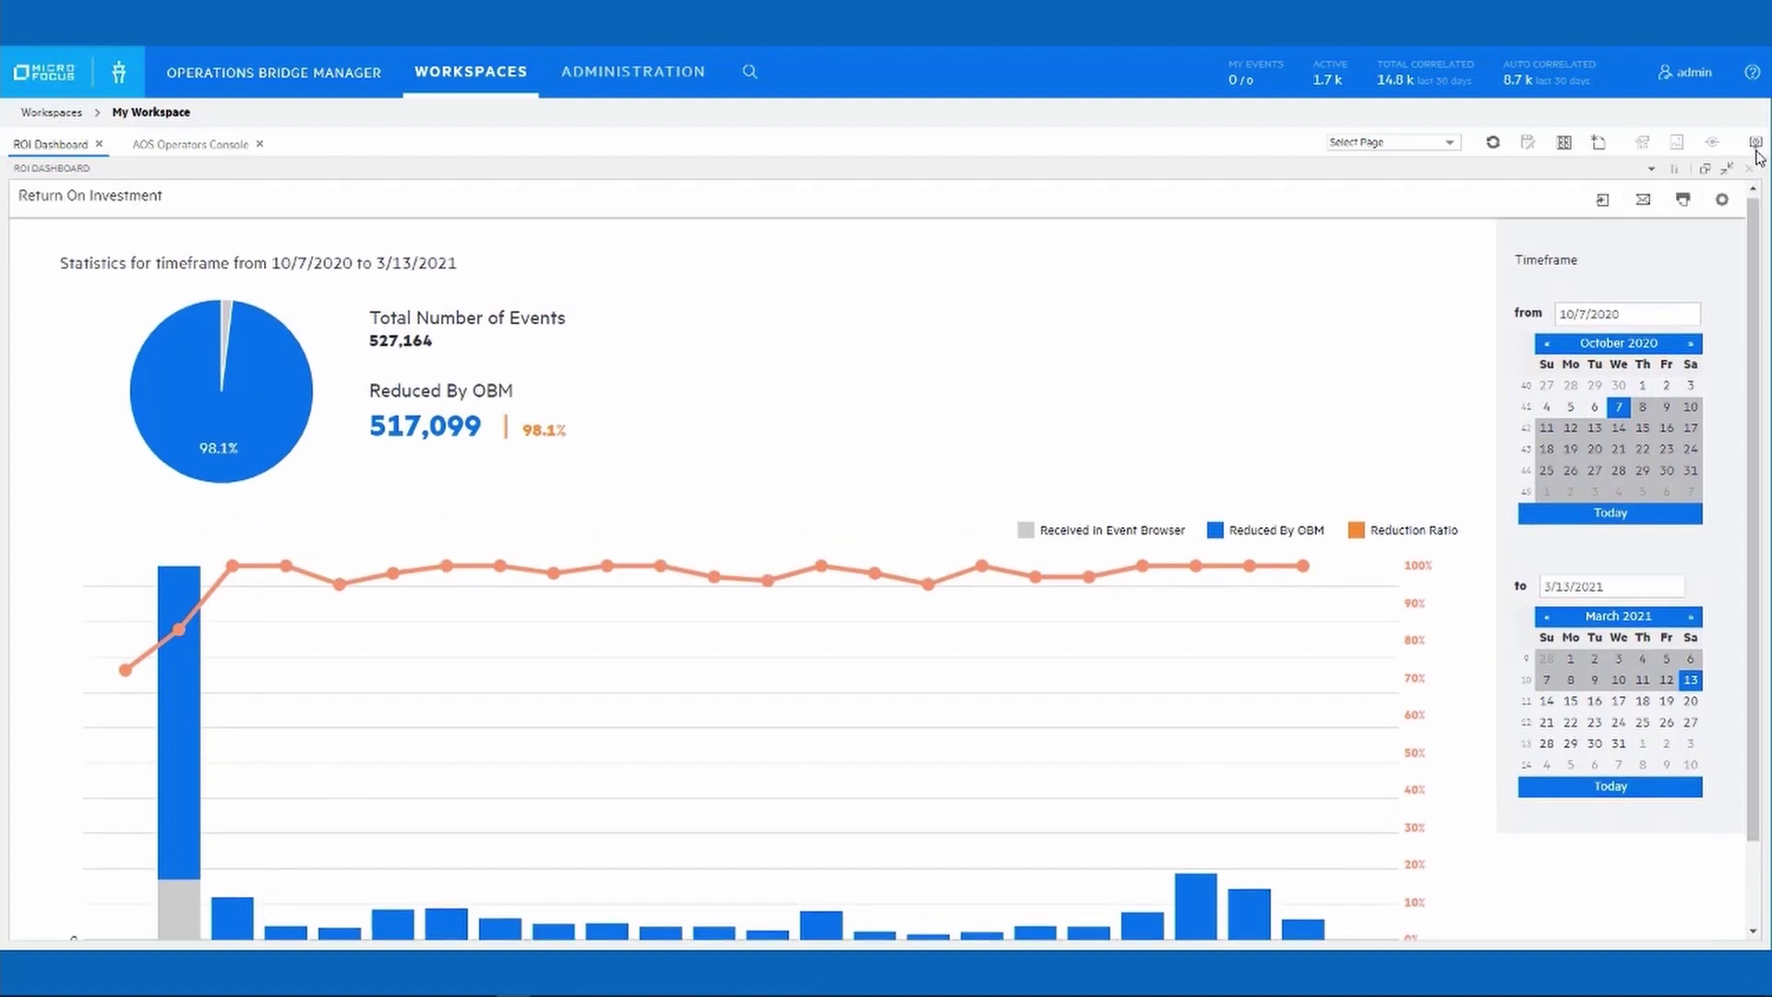